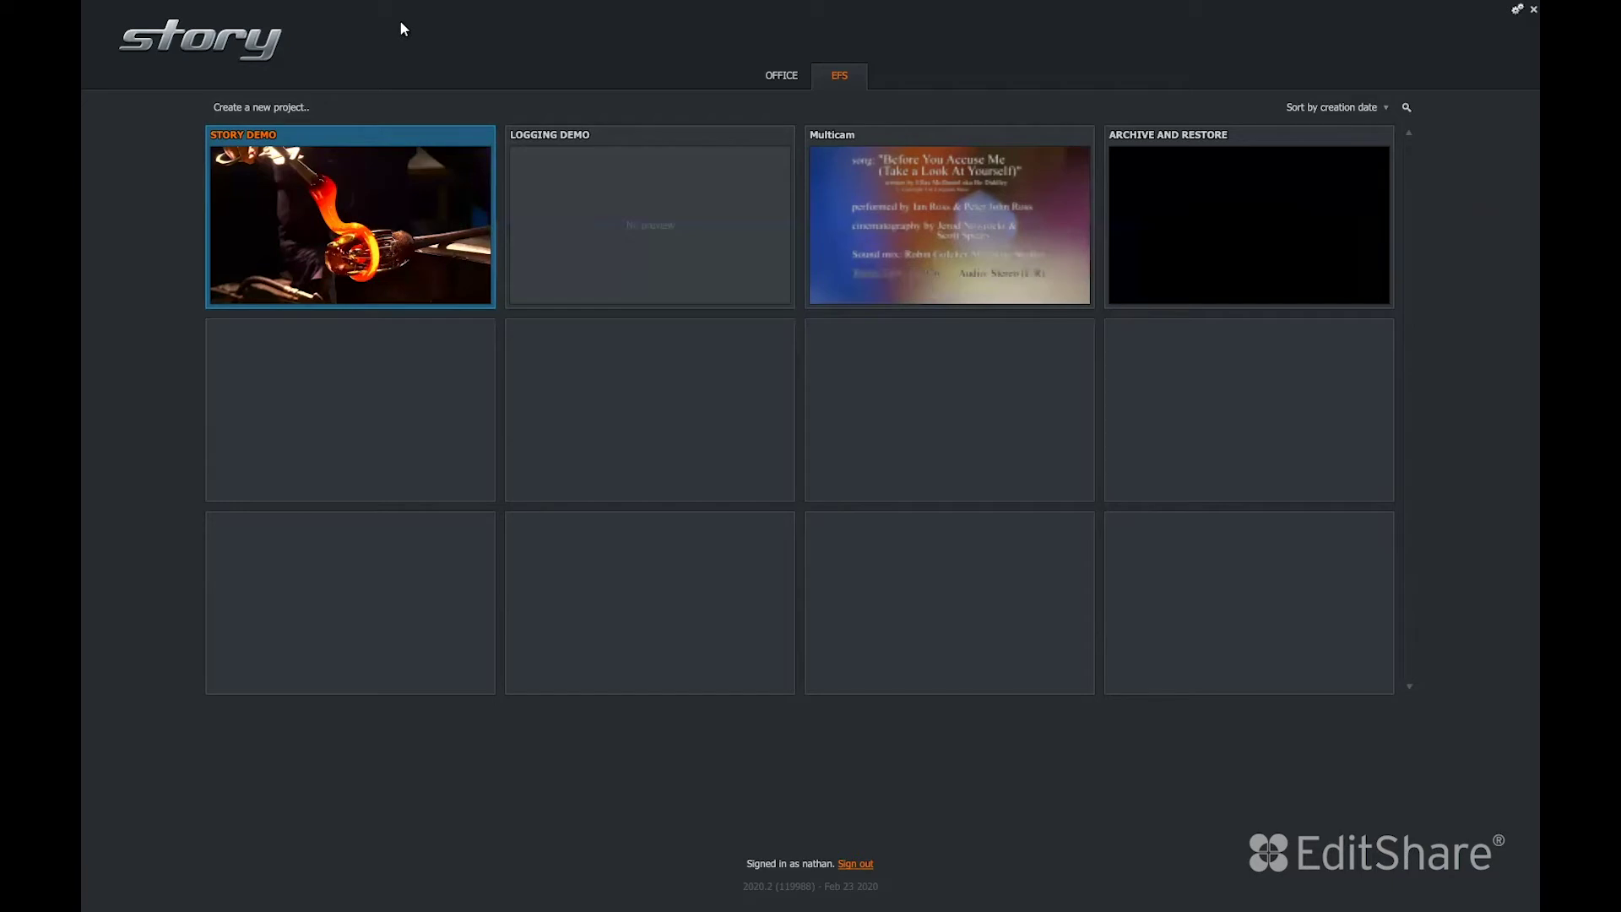
Open the STORY DEMO project and expand the EditShare MARS volume to show its folders
click(340, 178)
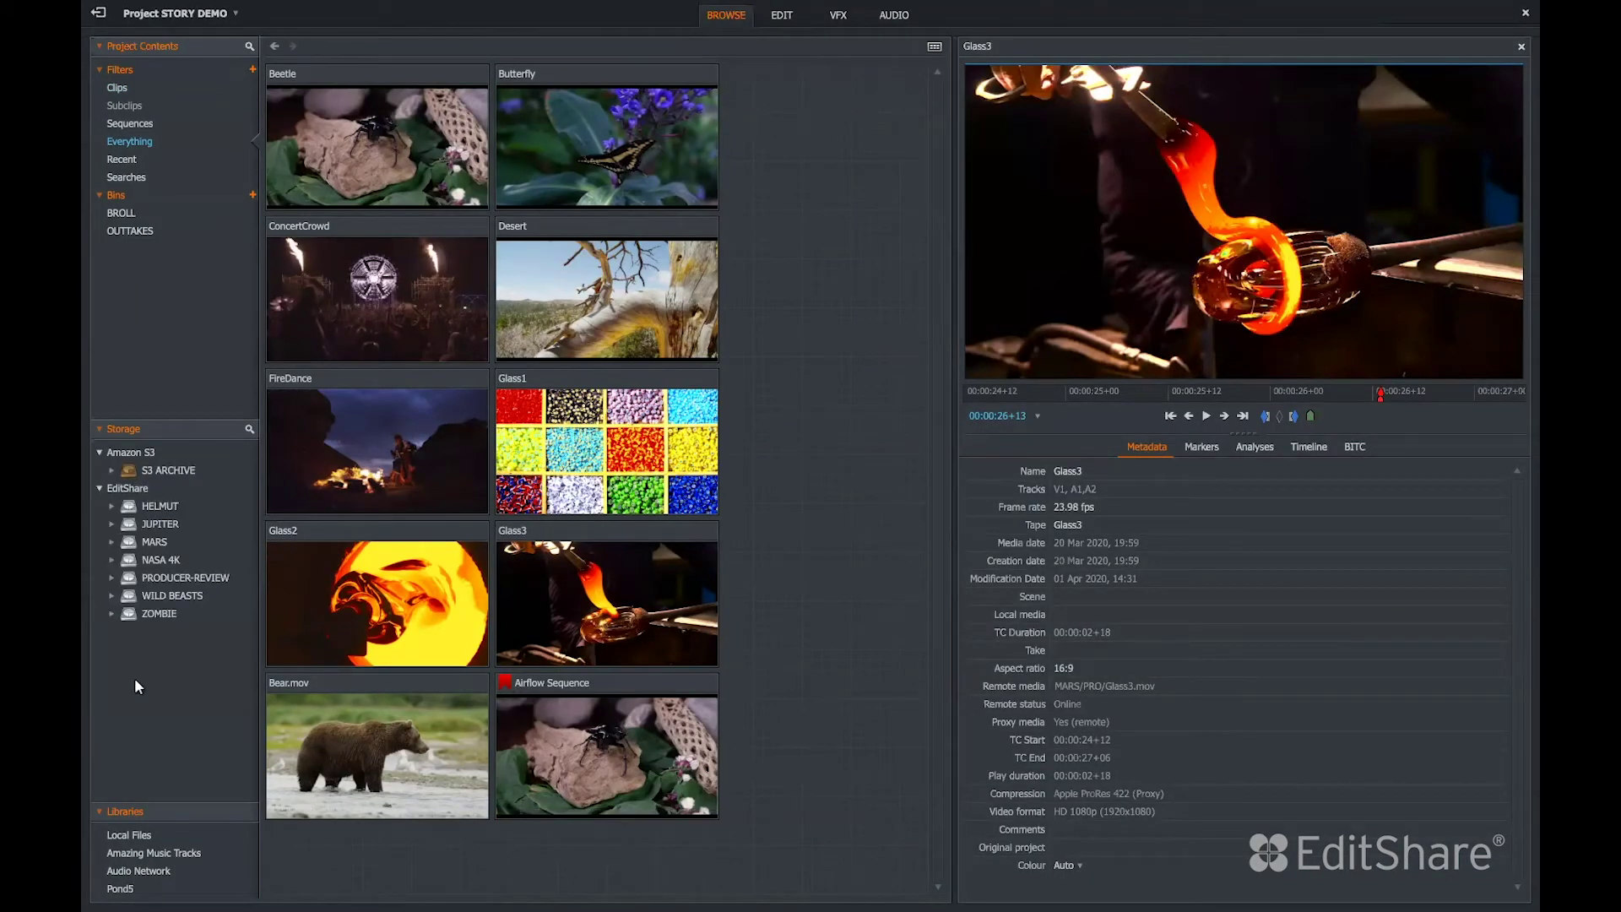
click(112, 542)
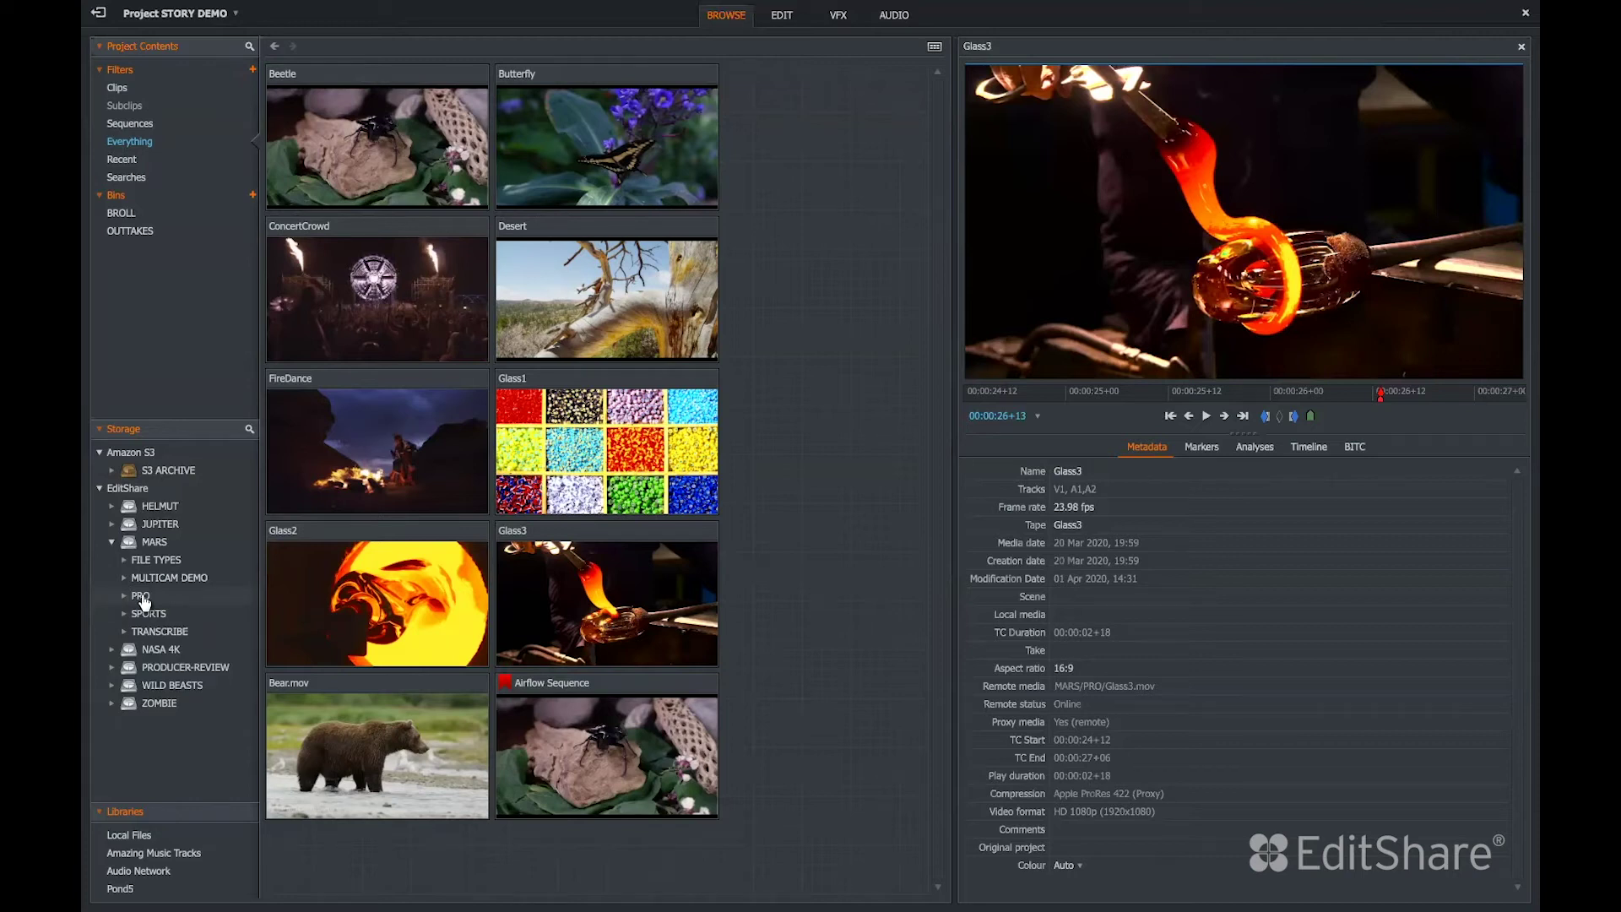
Browse Local Files and its Create Link options, then the Amazing Music Tracks, Audio Network and Pond5 libraries
click(133, 836)
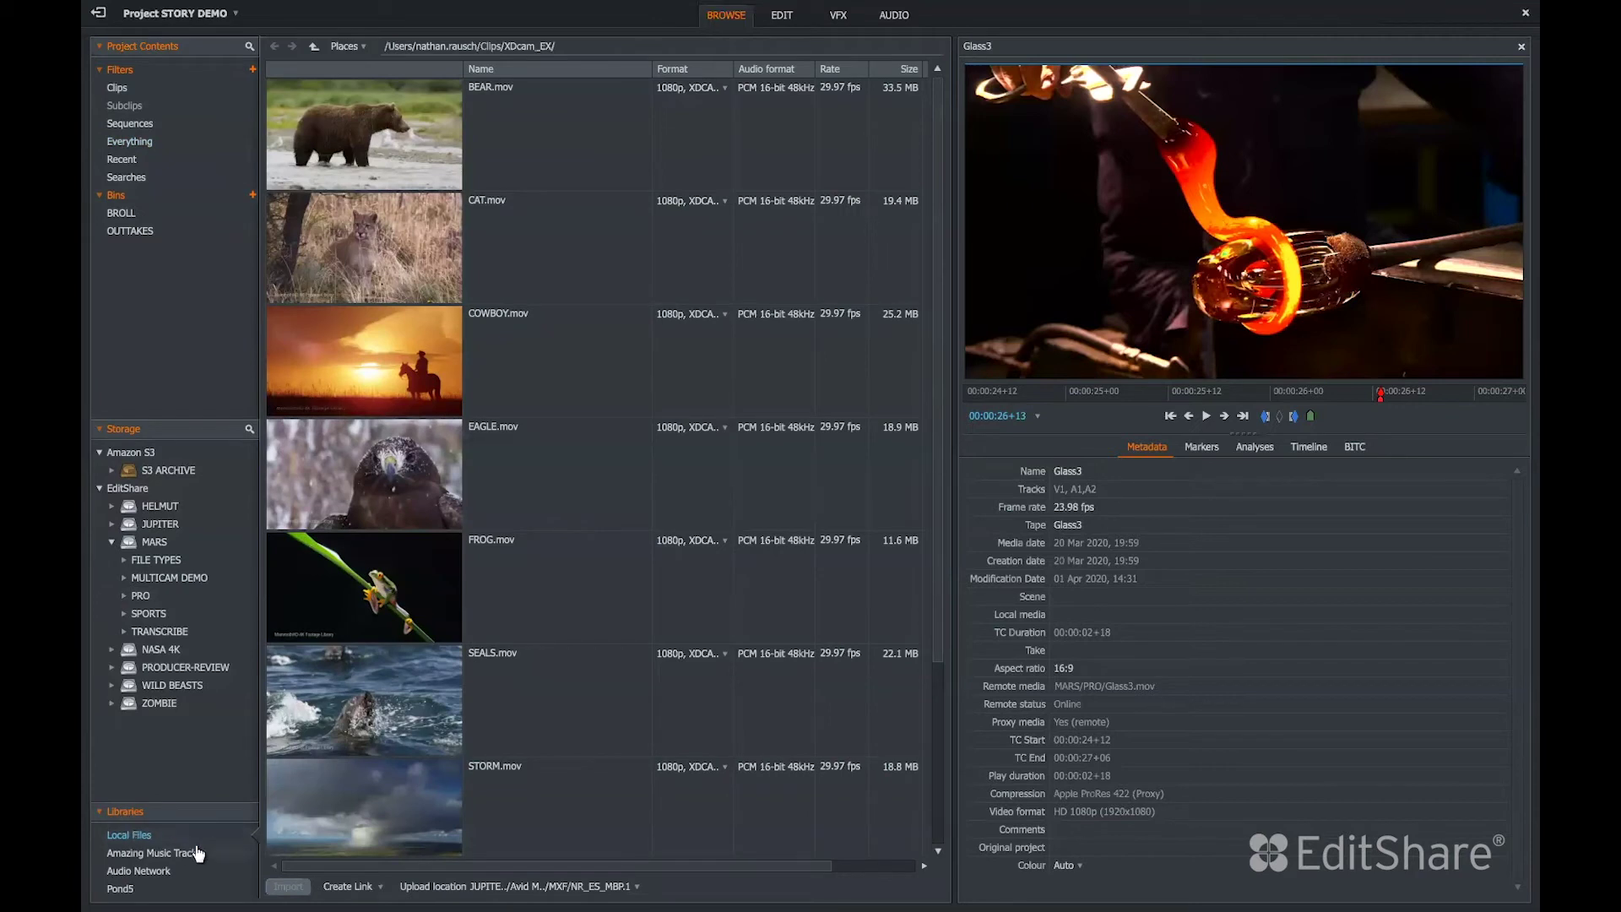
click(353, 891)
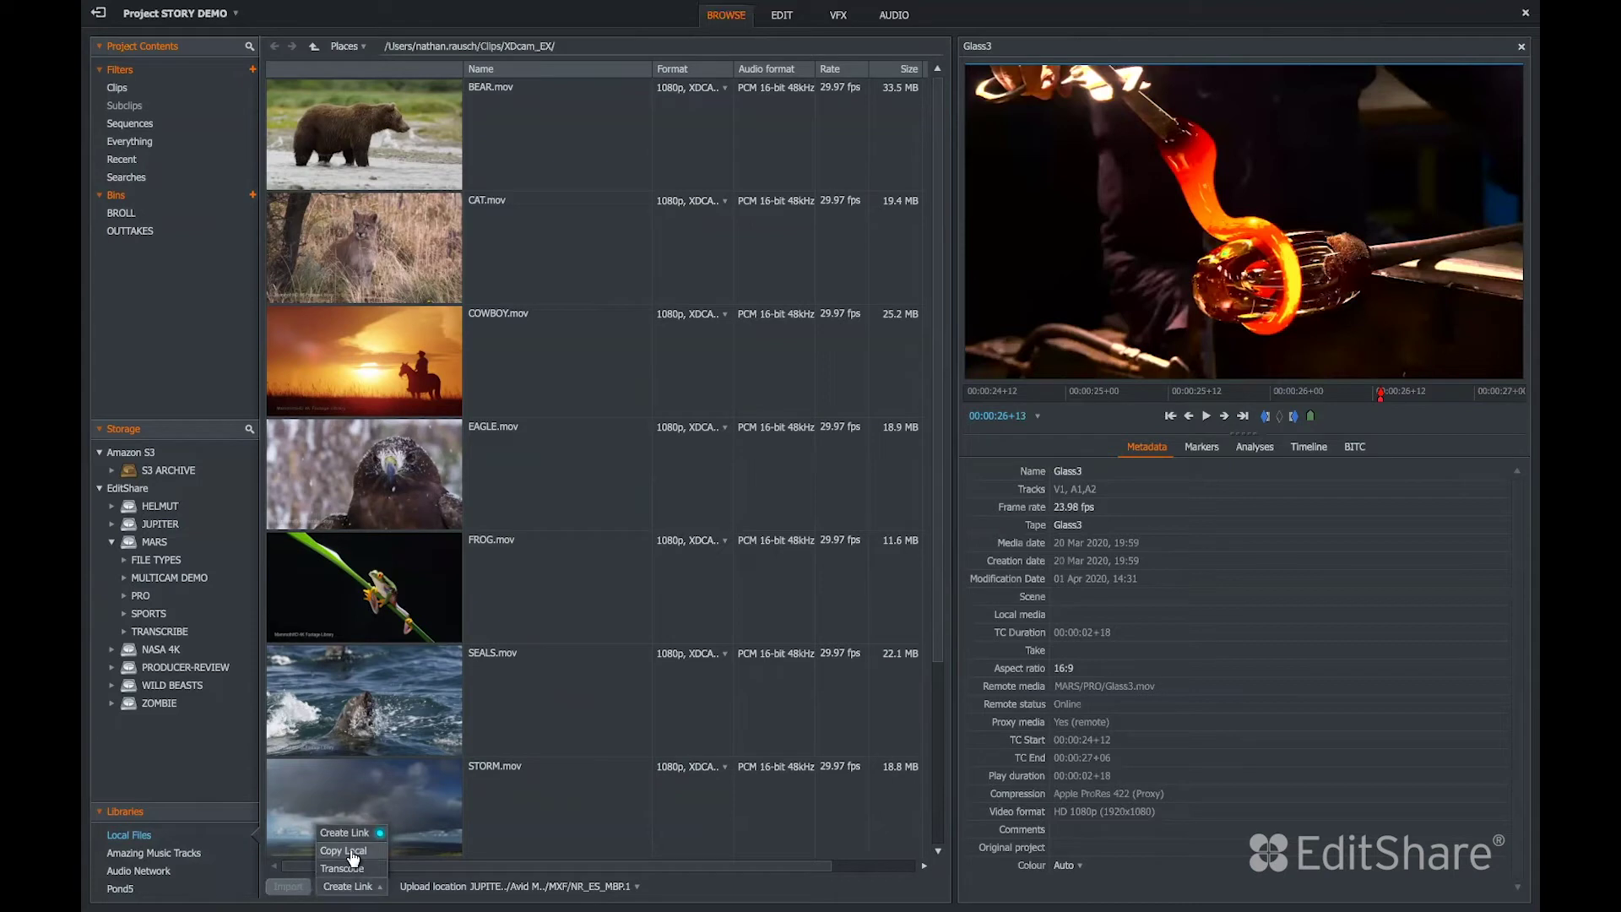
key(Escape)
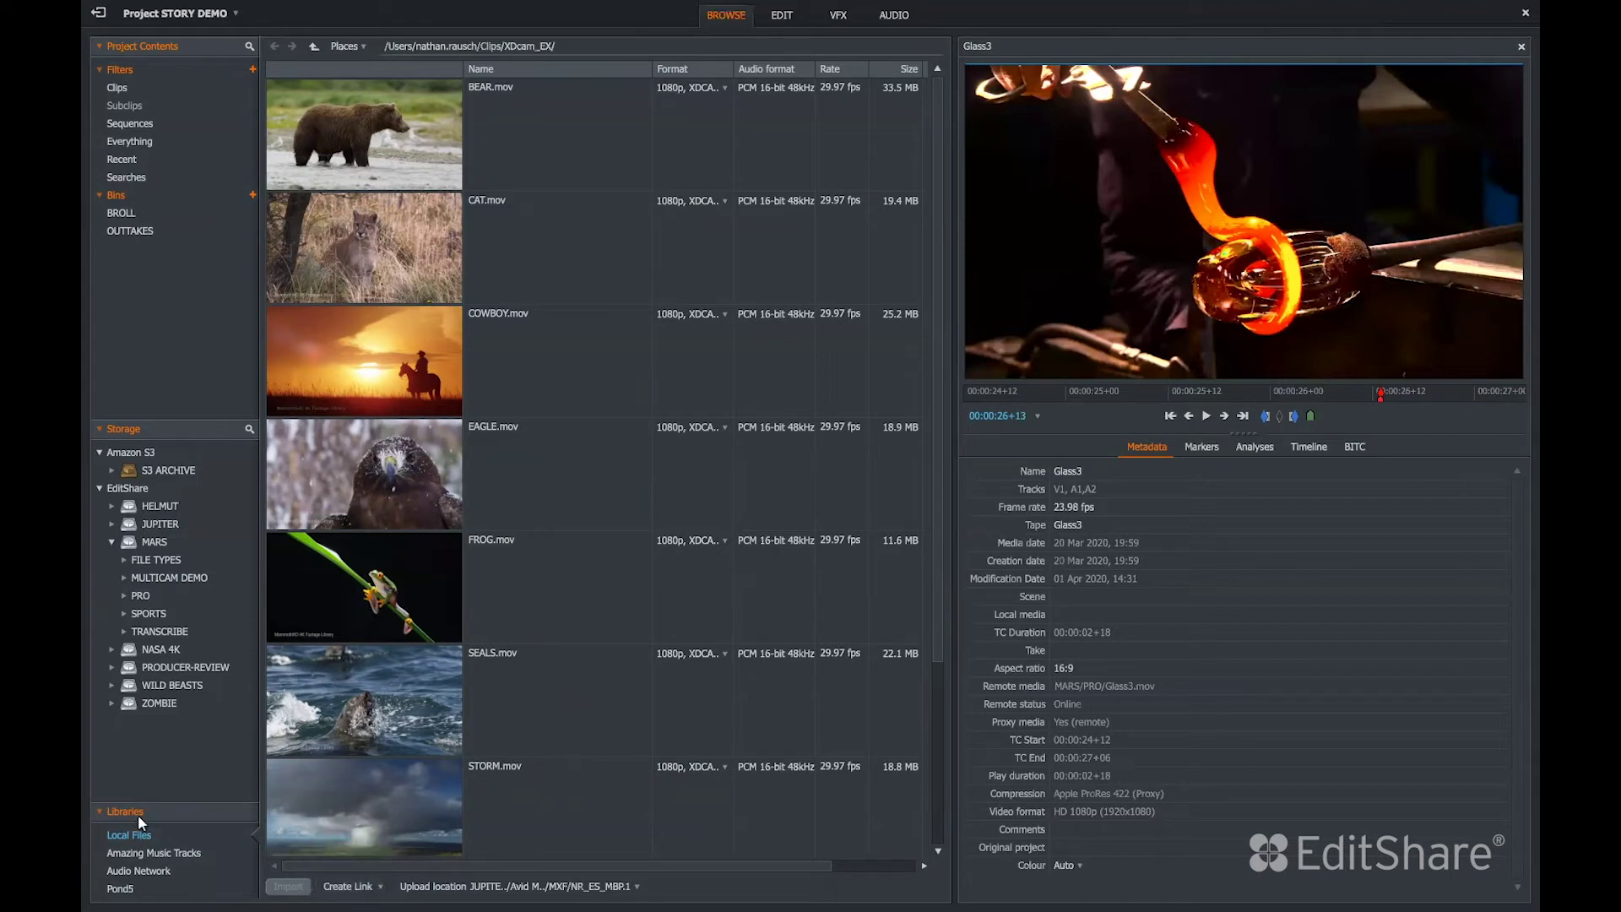
click(146, 855)
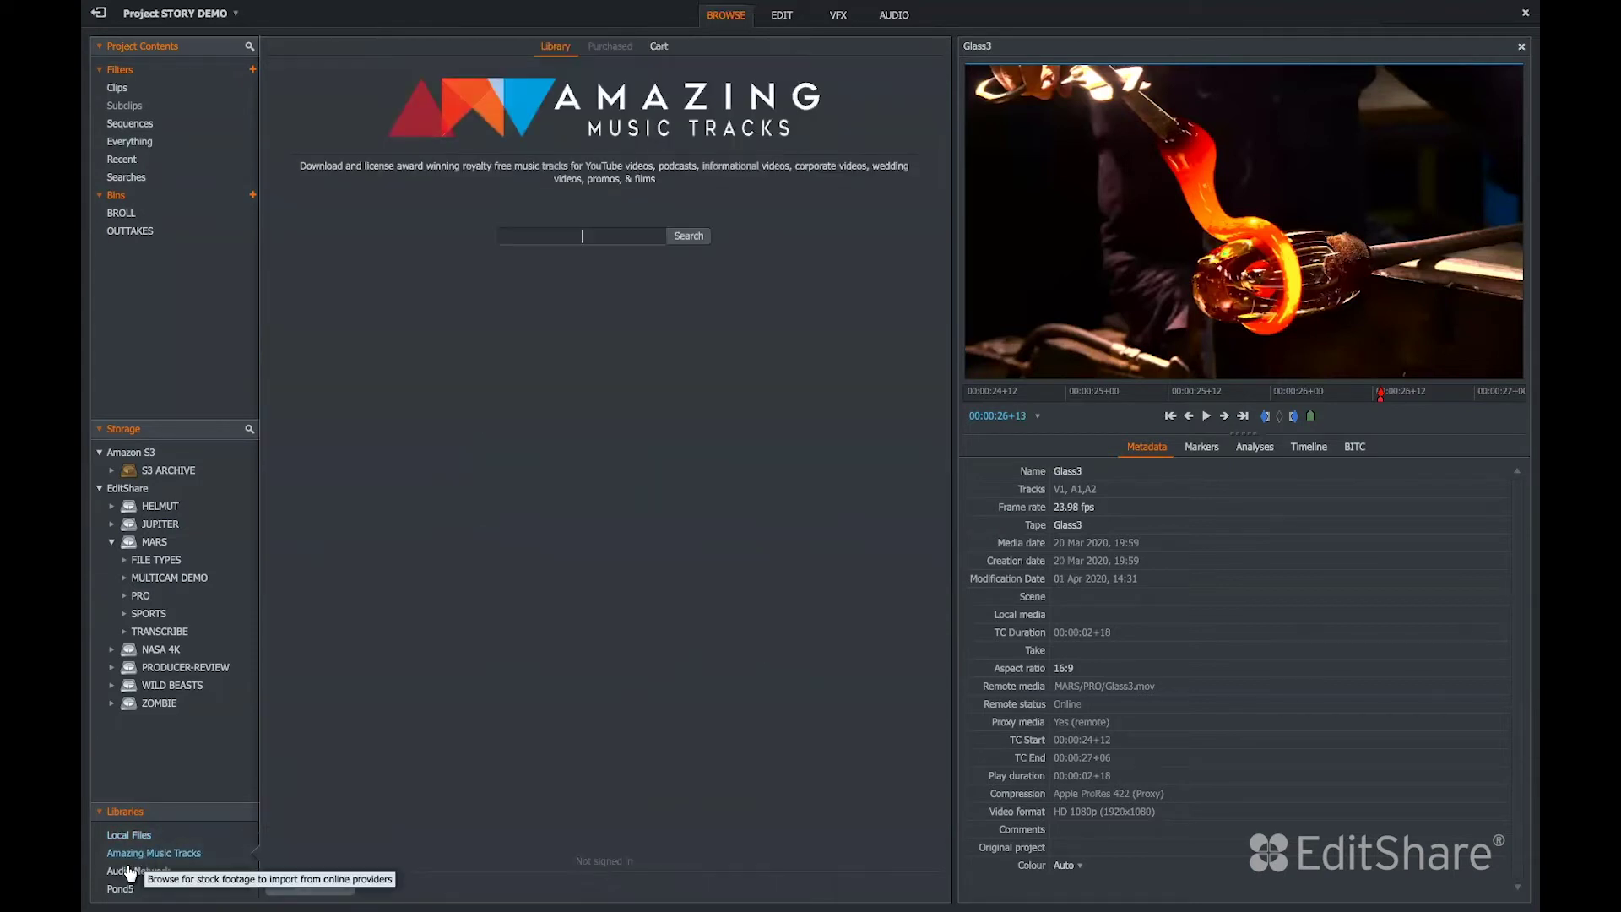
click(131, 872)
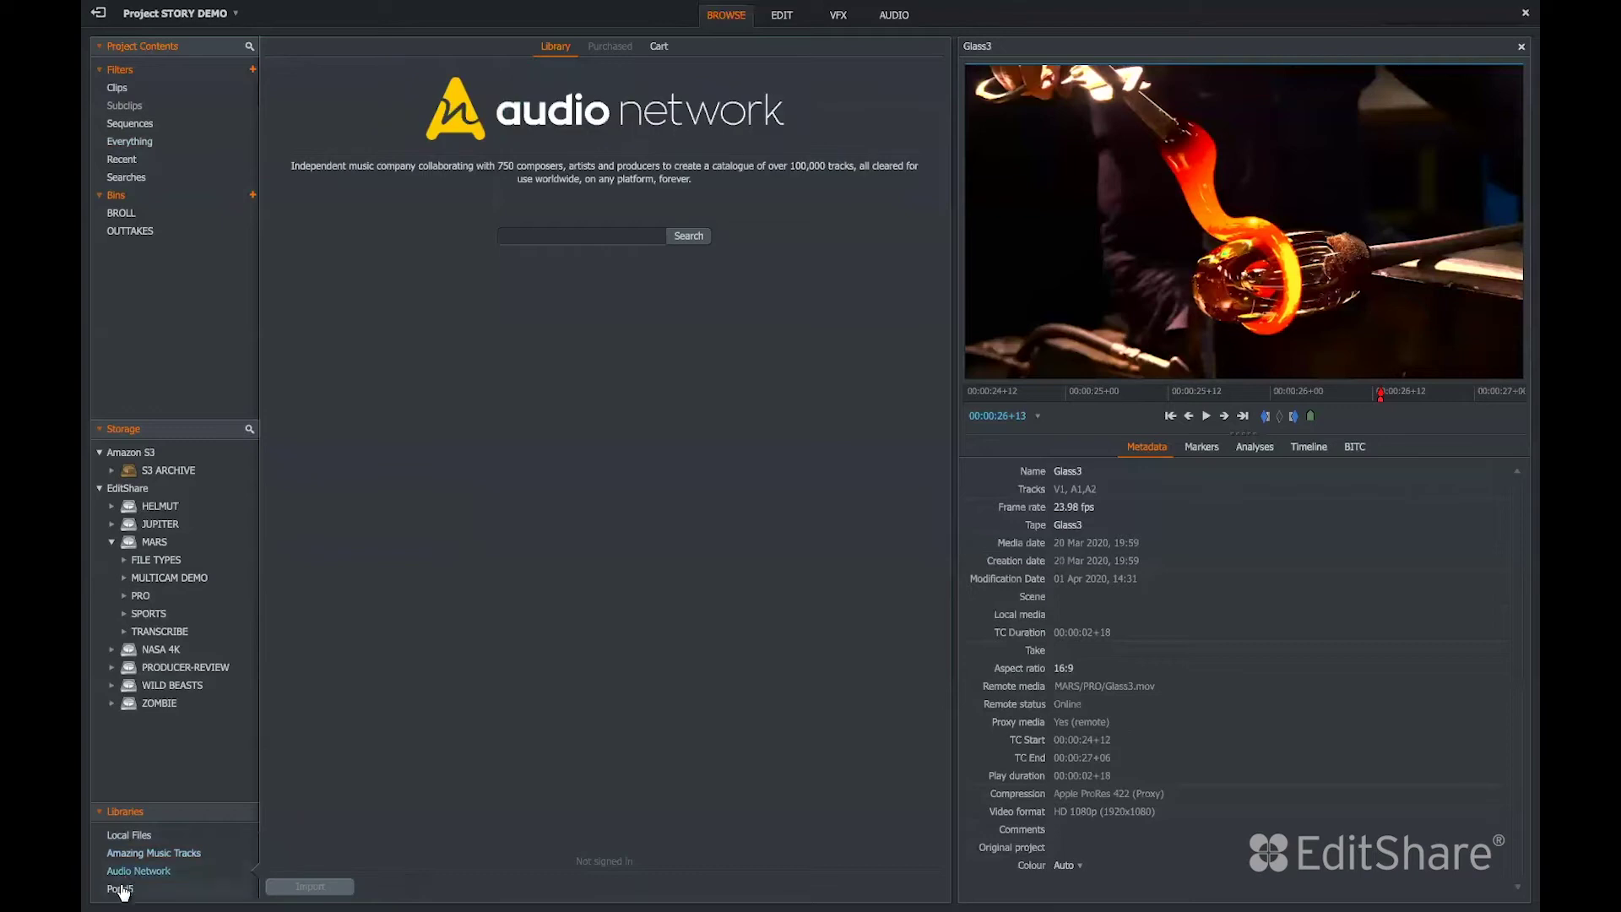
click(120, 889)
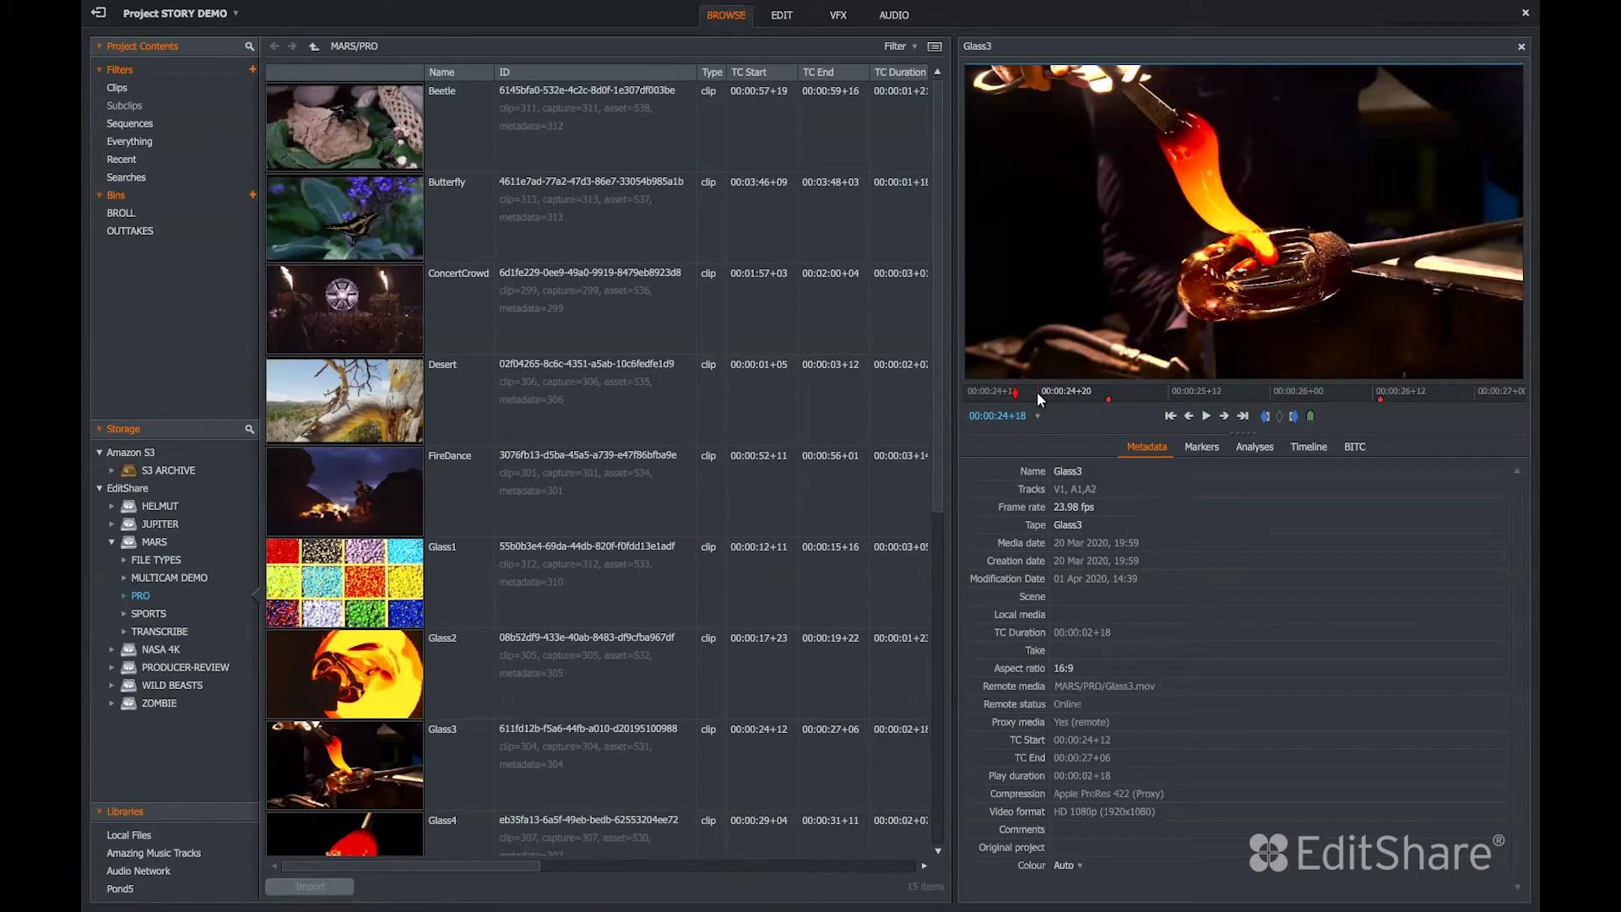
Select all clips in MARS/PRO and download only their high-resolution media
click(325, 206)
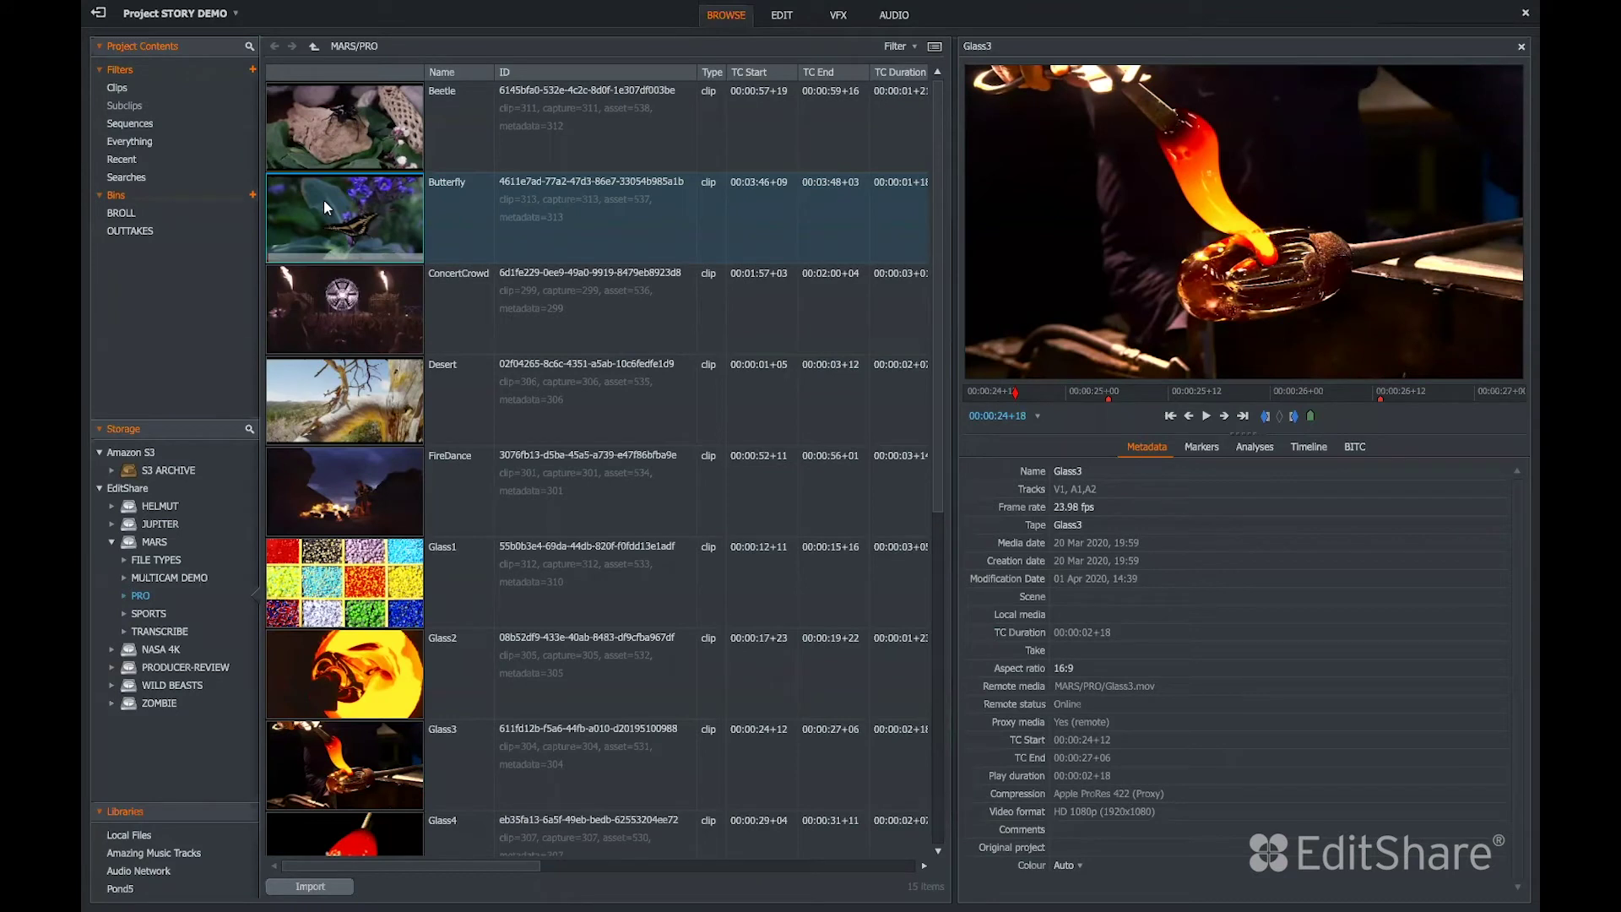
key(ctrl+a)
right_click(349, 575)
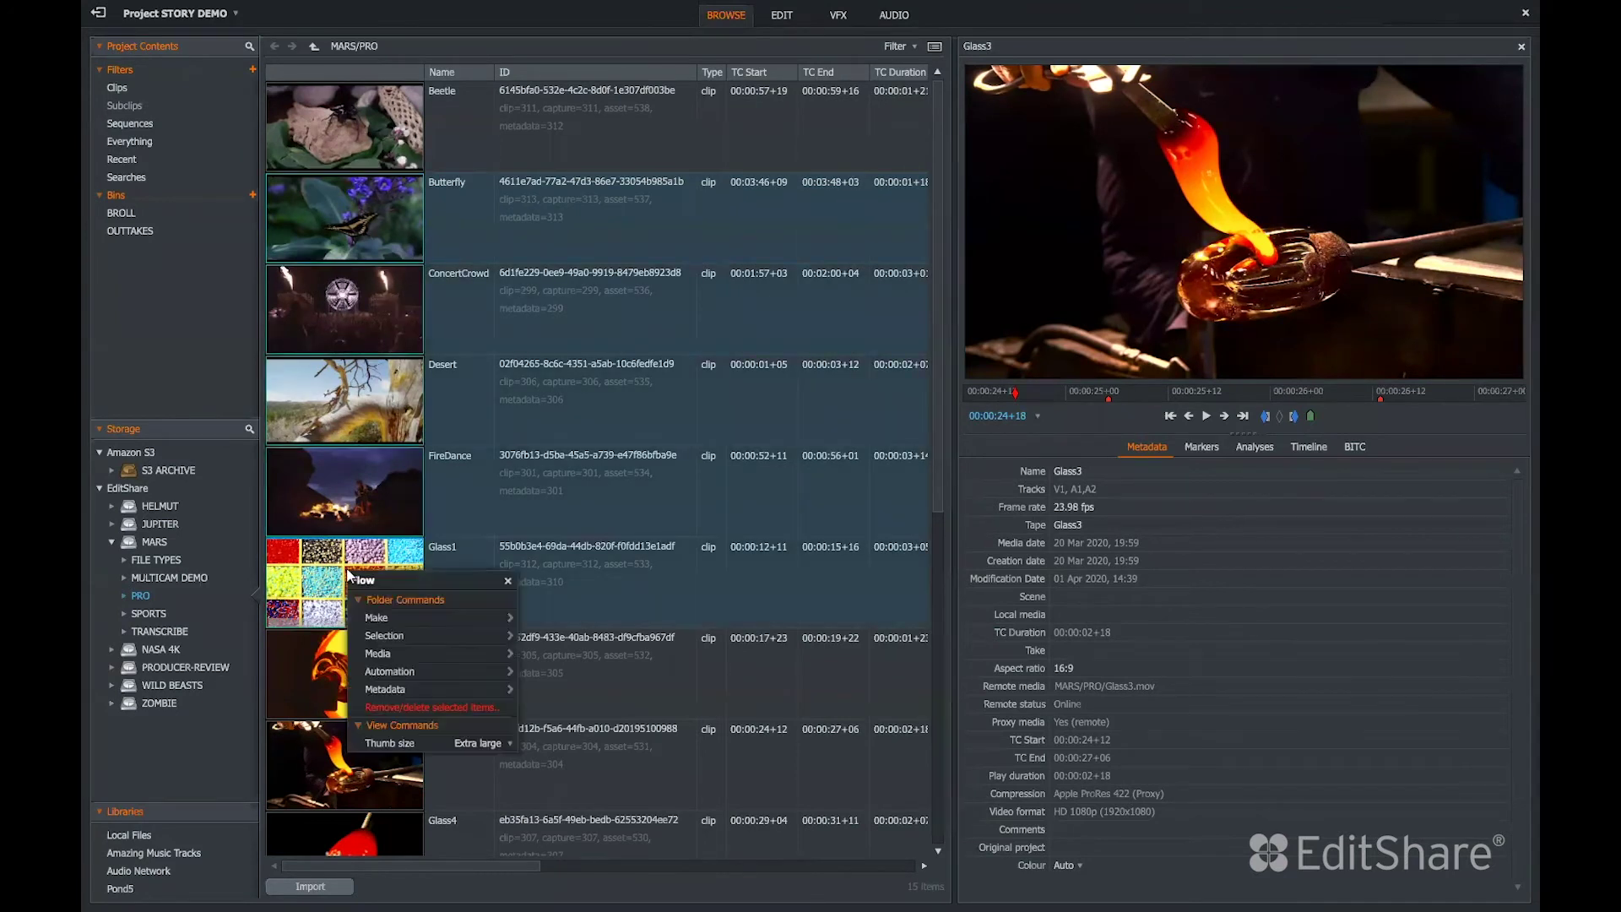
mouse_move(392, 655)
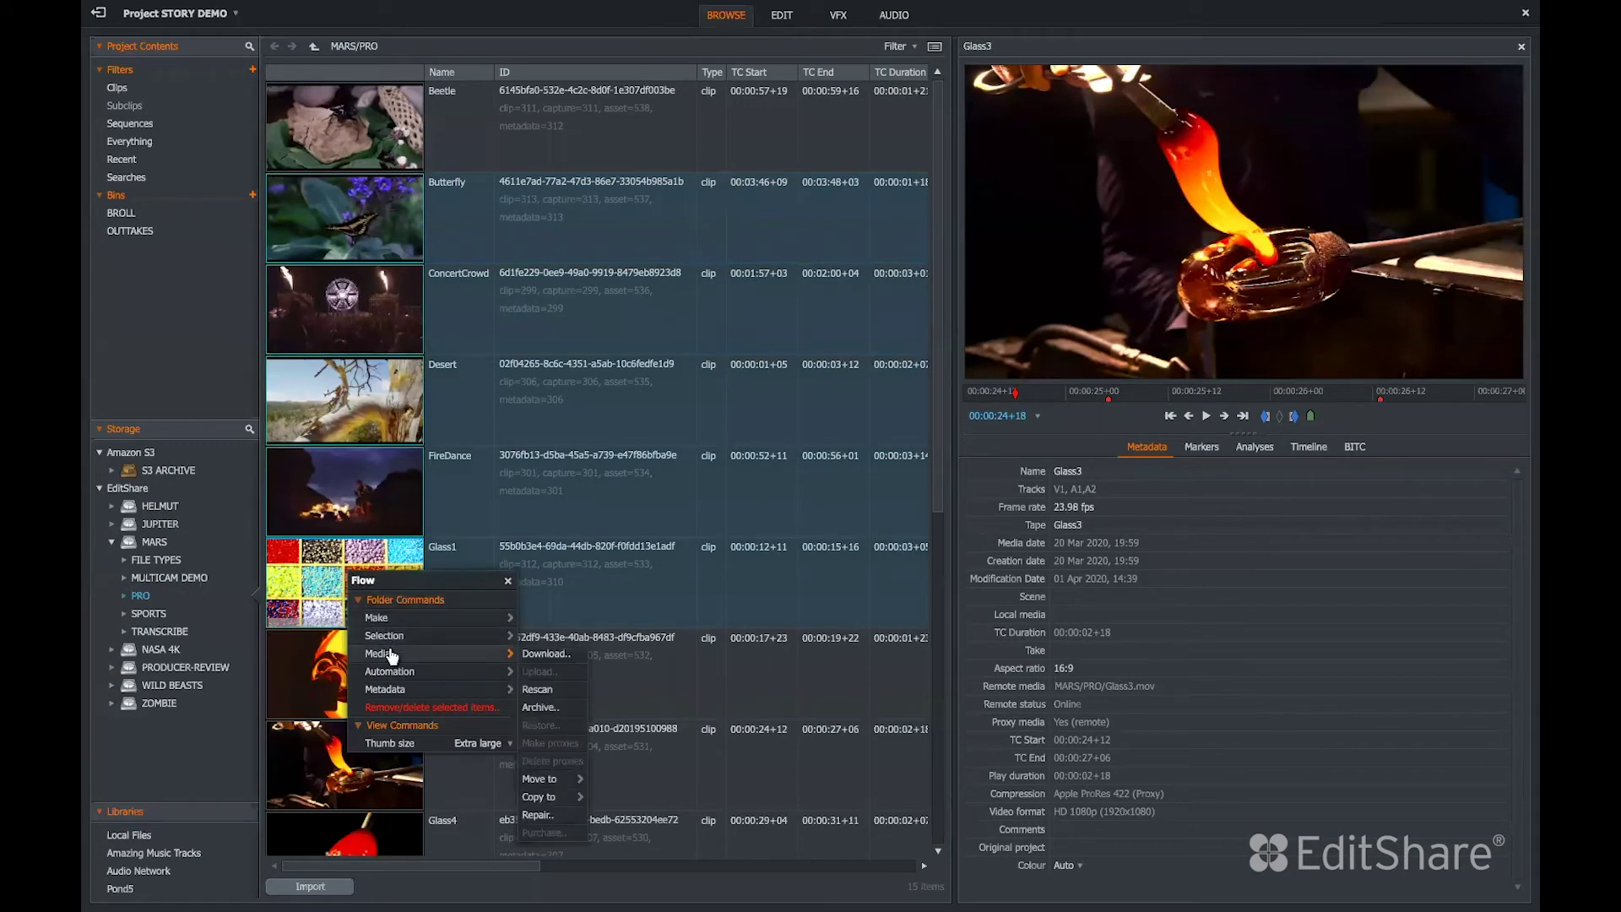
click(541, 655)
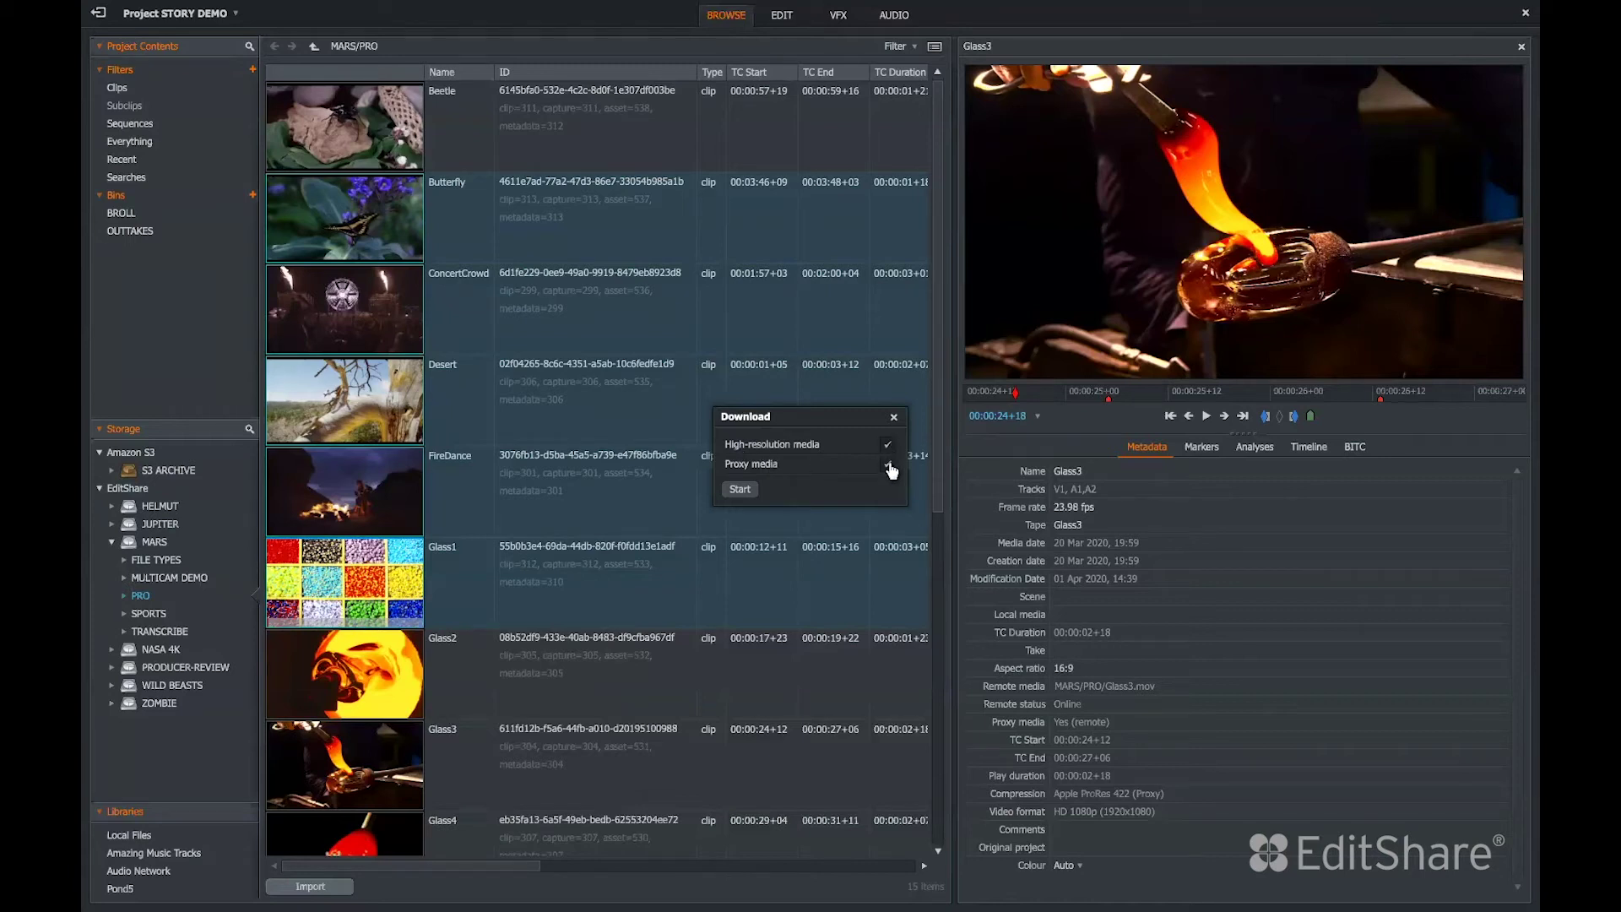
click(740, 489)
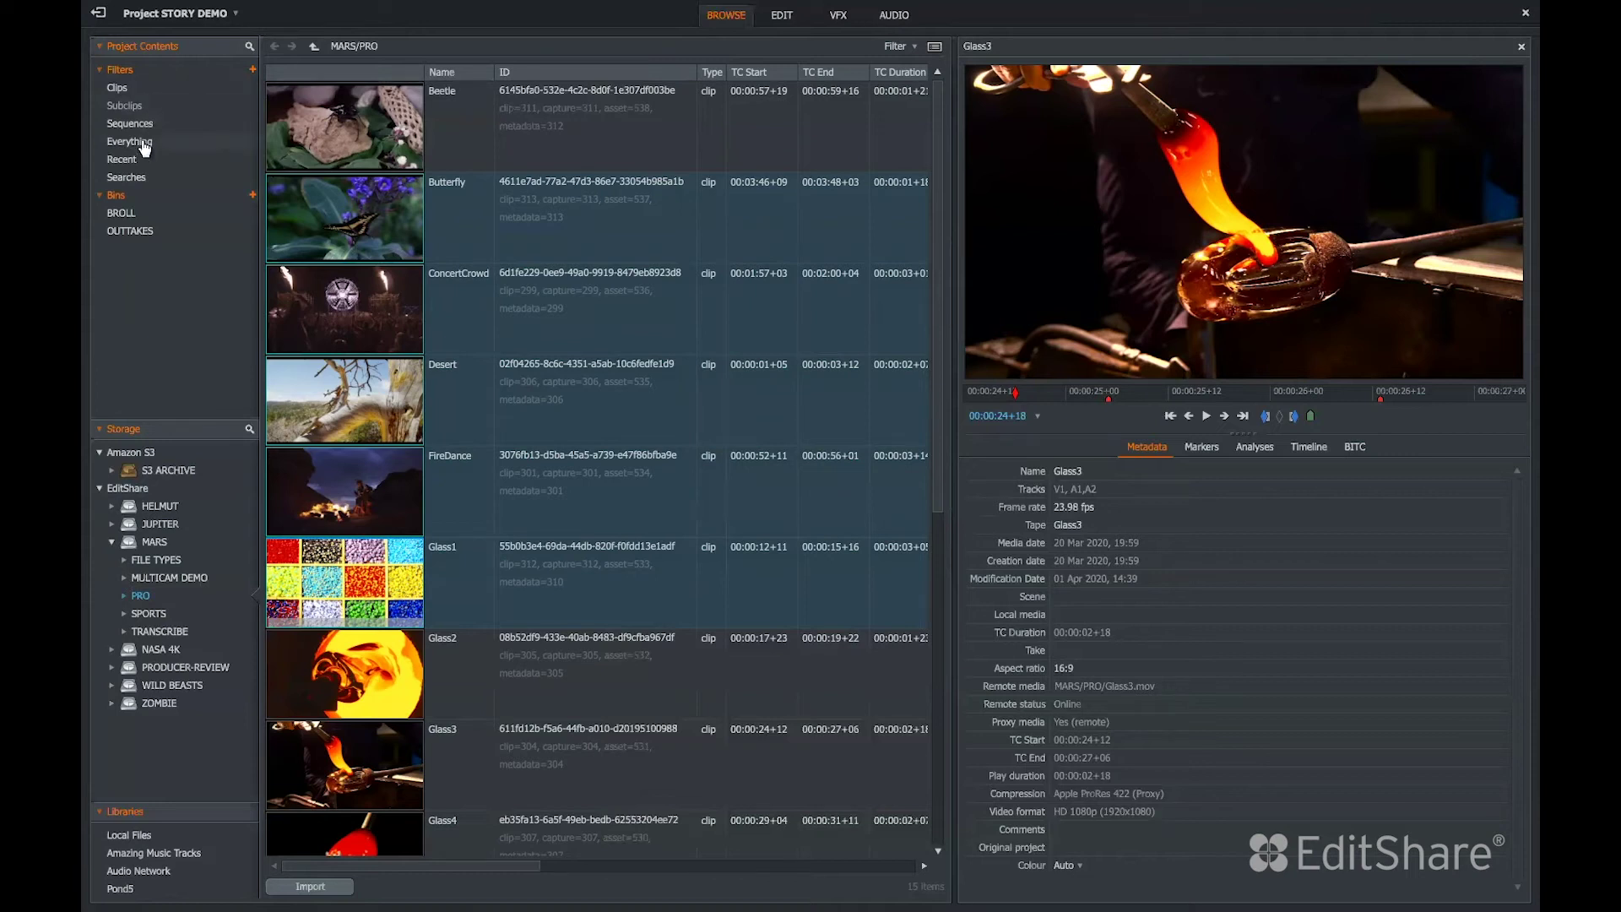
Show the Everything filter under Project Contents, listing clips like Bear.mov and Airflow Sequence
click(143, 145)
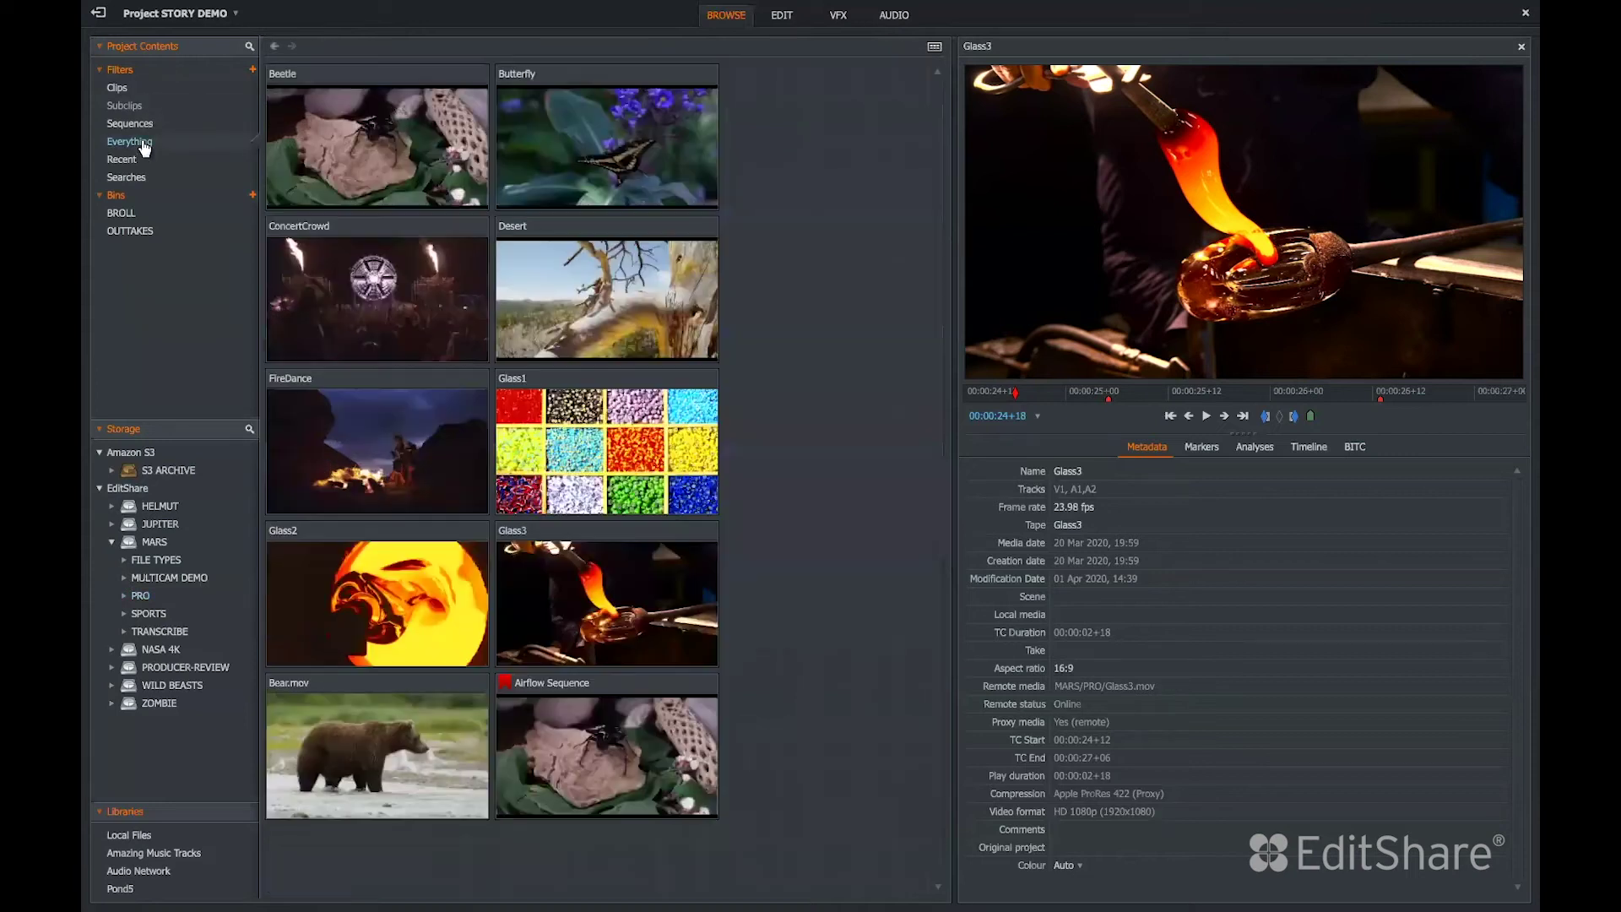
Open Airflow Sequence and add 2 new tracks to its timeline
double_click(583, 726)
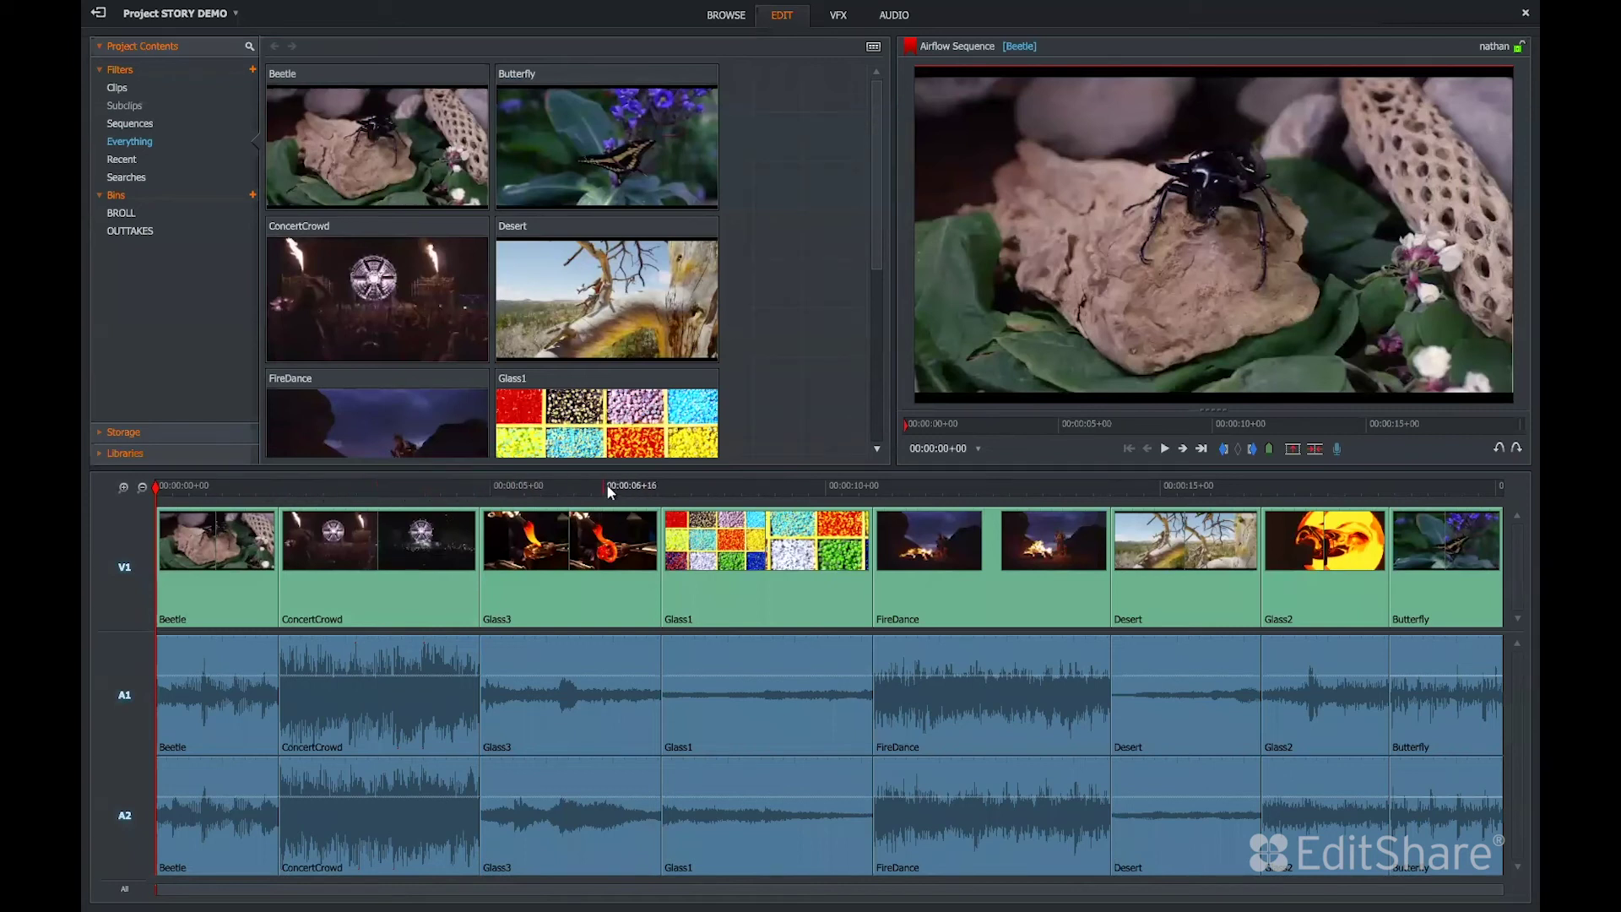
right_click(698, 487)
mouse_move(731, 534)
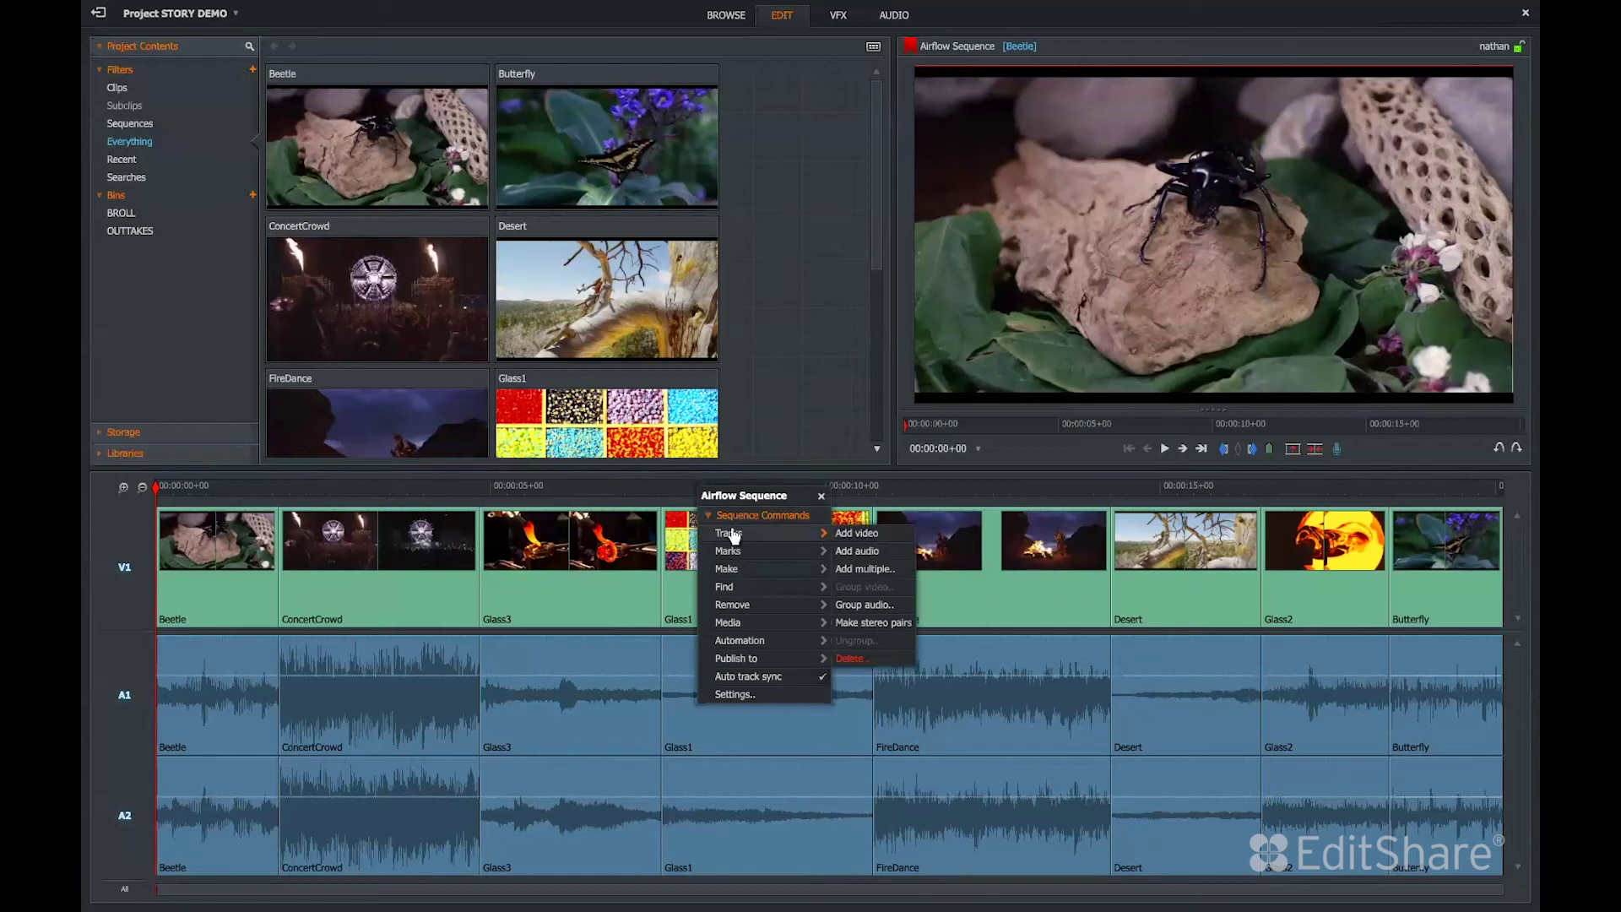
click(856, 568)
click(1289, 186)
text(2)
click(1123, 353)
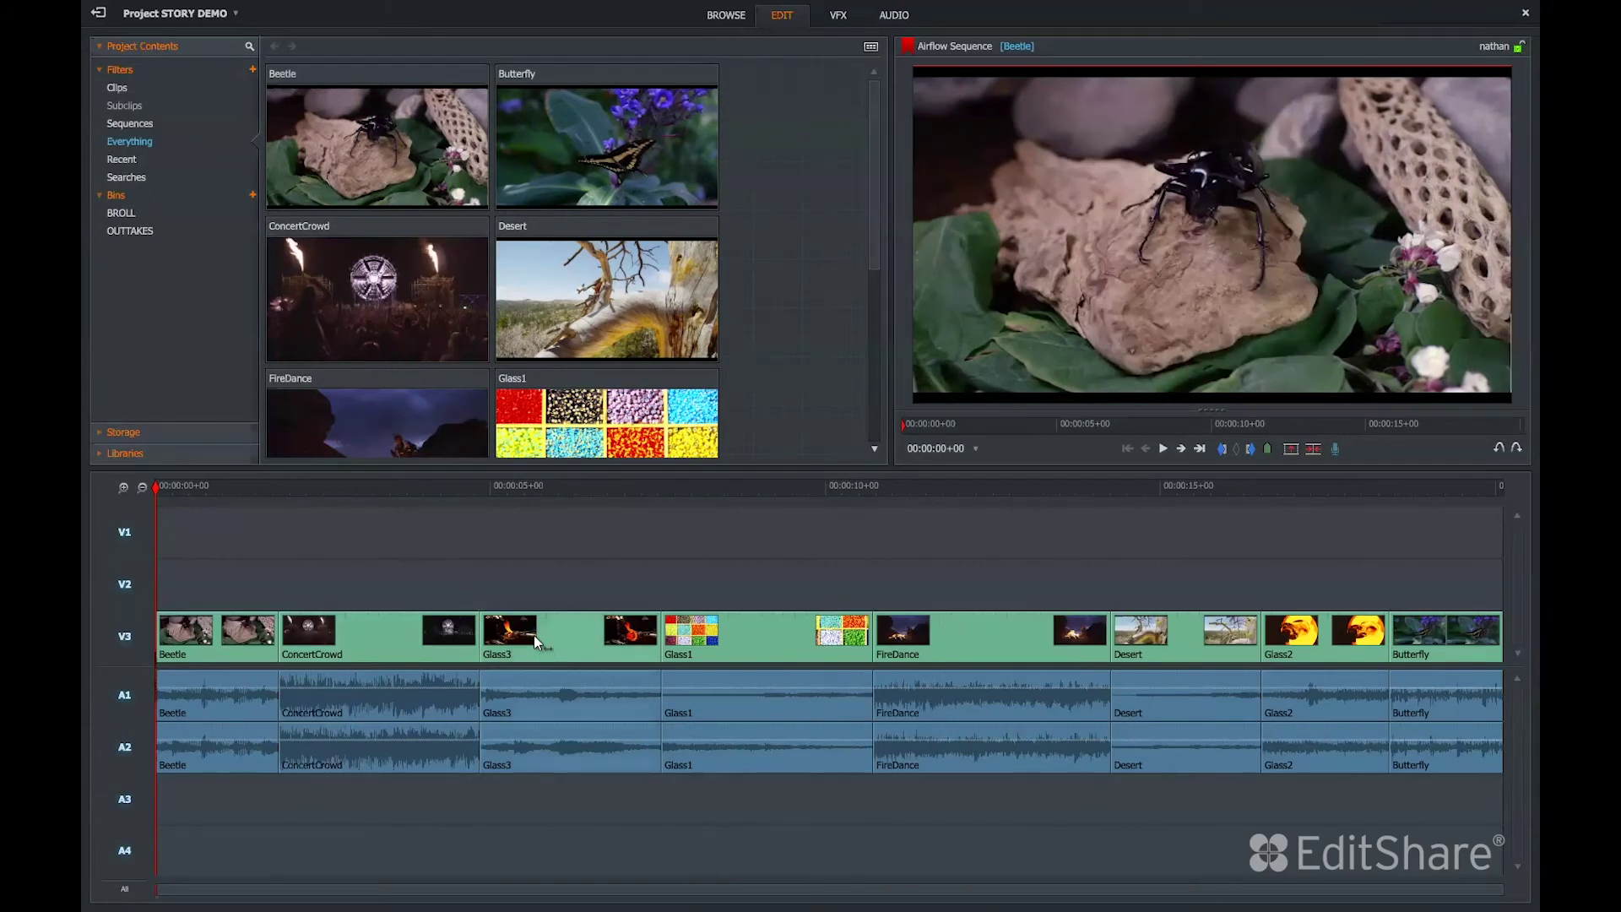
Move Glass3 onto V2 with its audio on A3–A4 and slide it earlier
drag(534, 635, 532, 602)
drag(537, 721, 537, 780)
drag(511, 592, 483, 594)
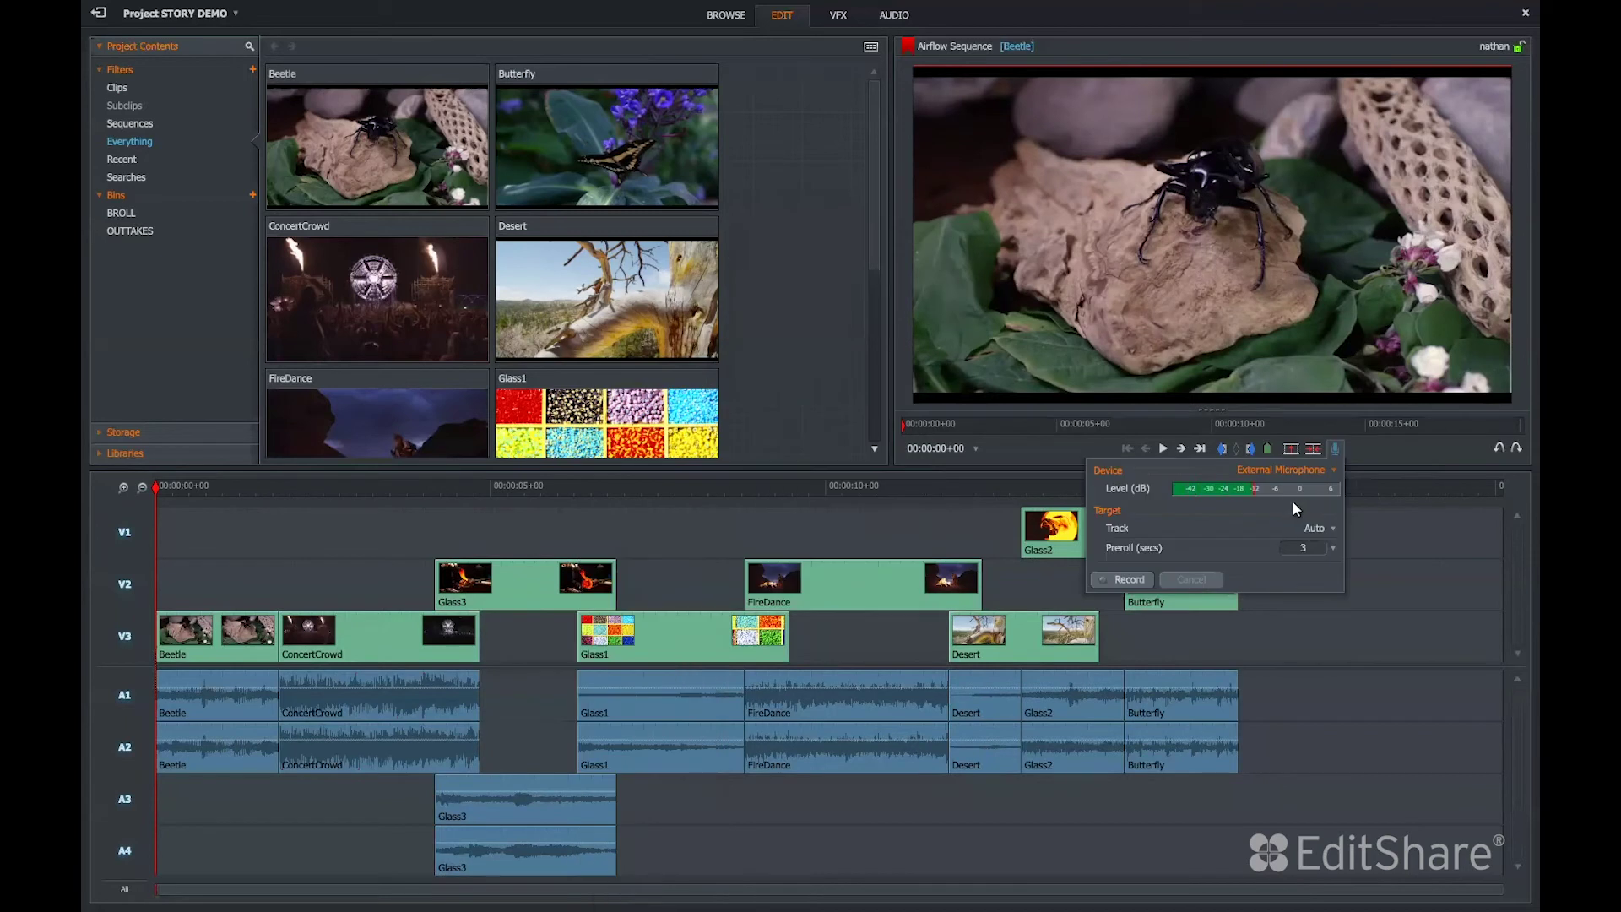
click(1337, 450)
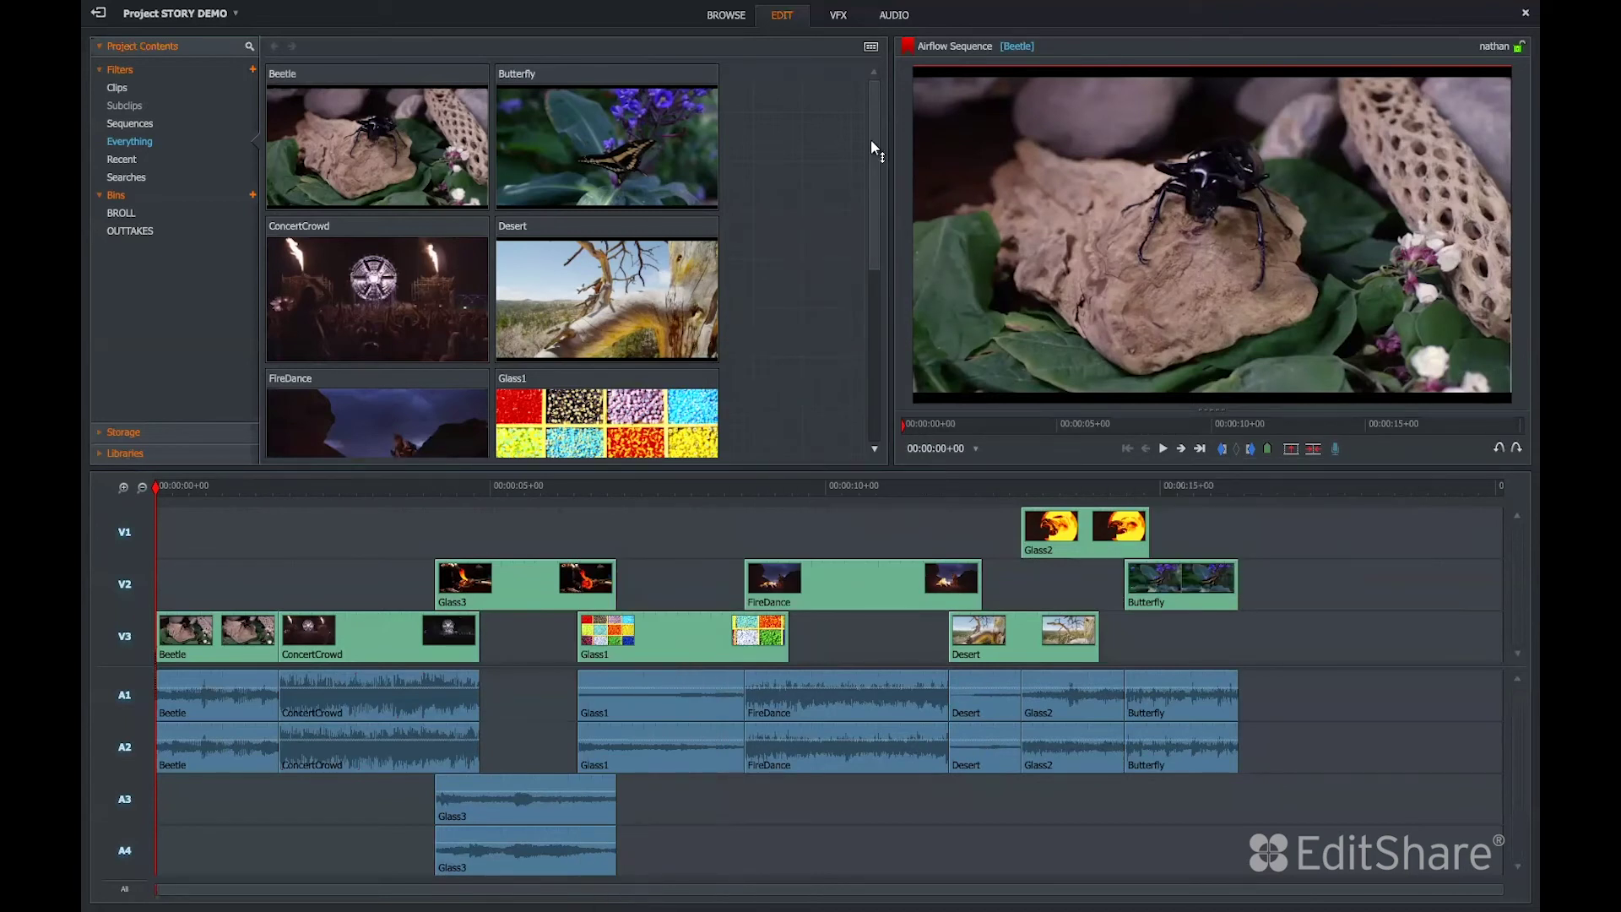
drag(870, 139, 872, 313)
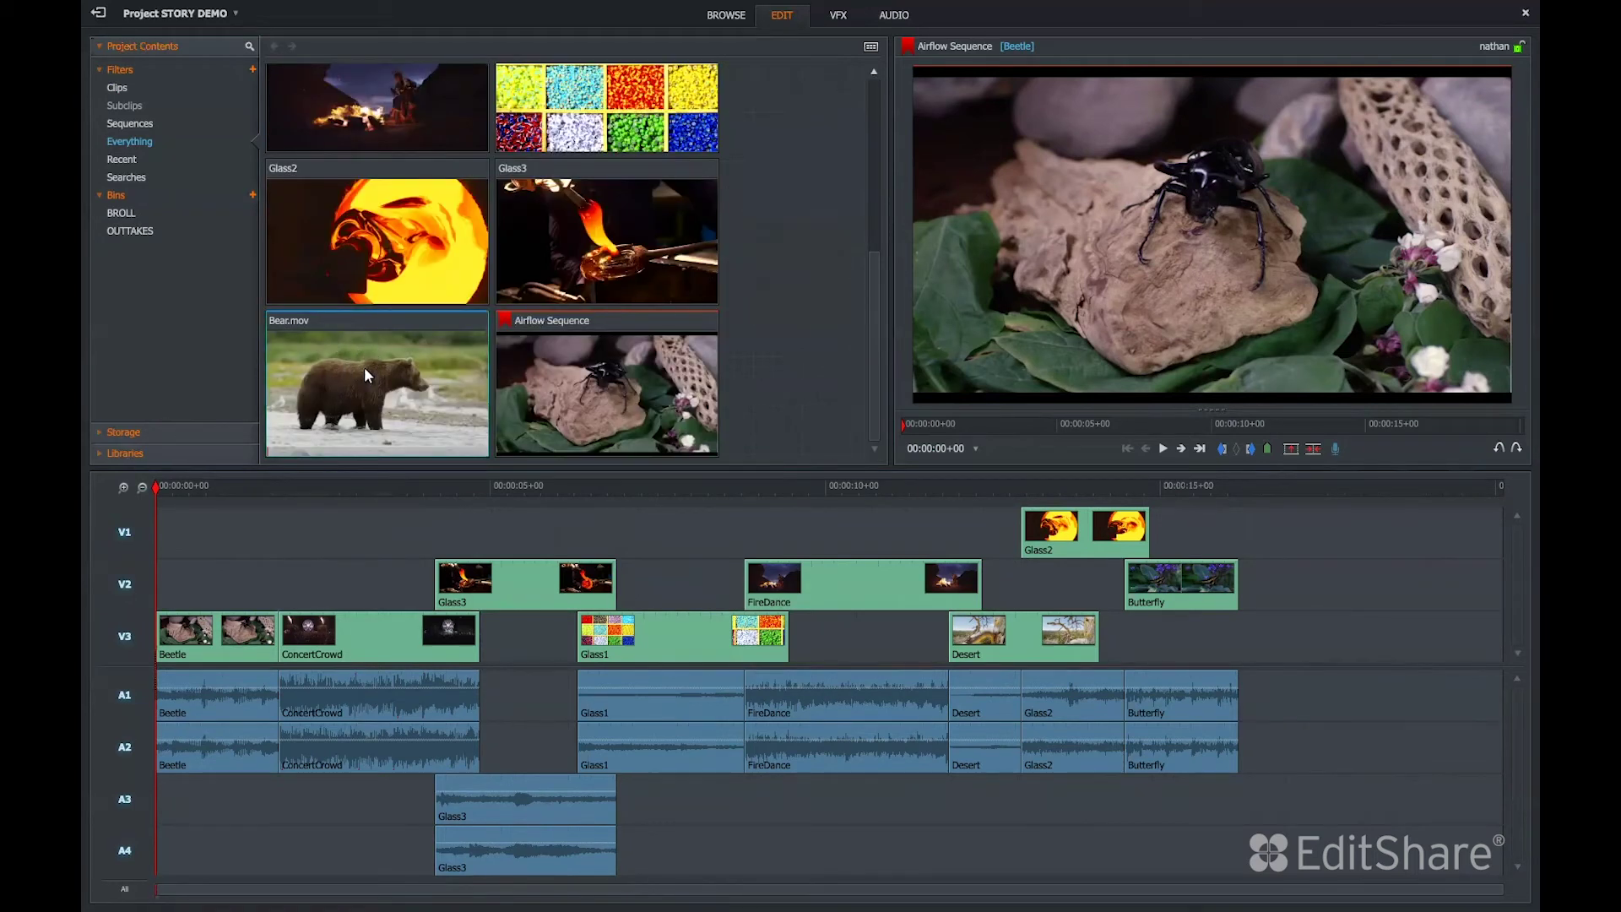
Switch to the VFX workspace, then choose EQ from the audio effects list
click(836, 15)
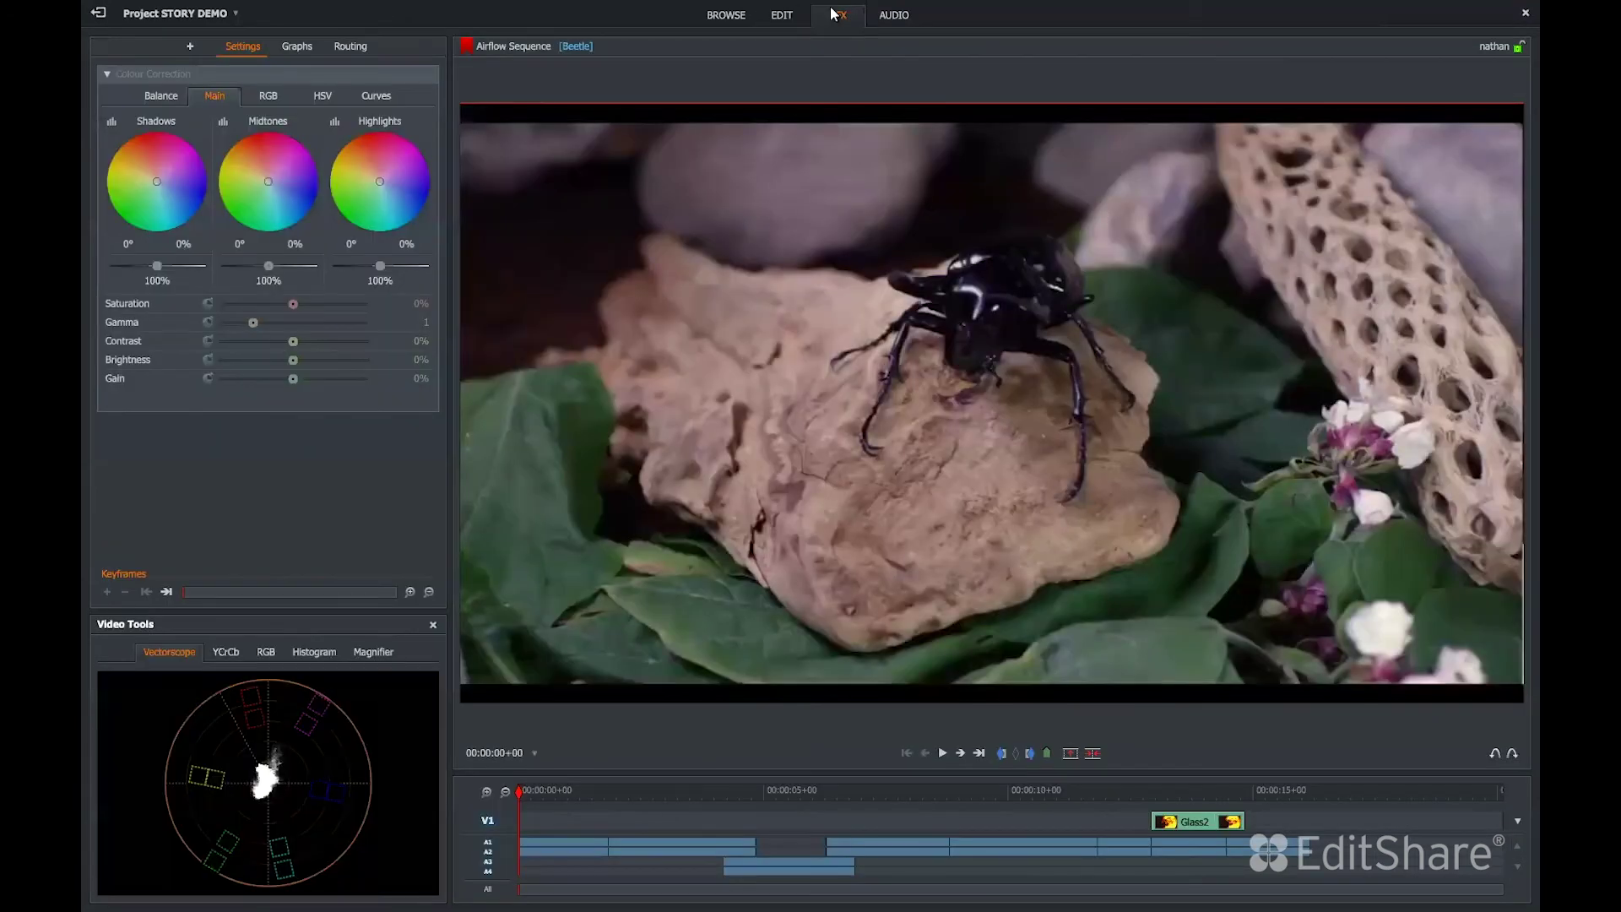
click(188, 47)
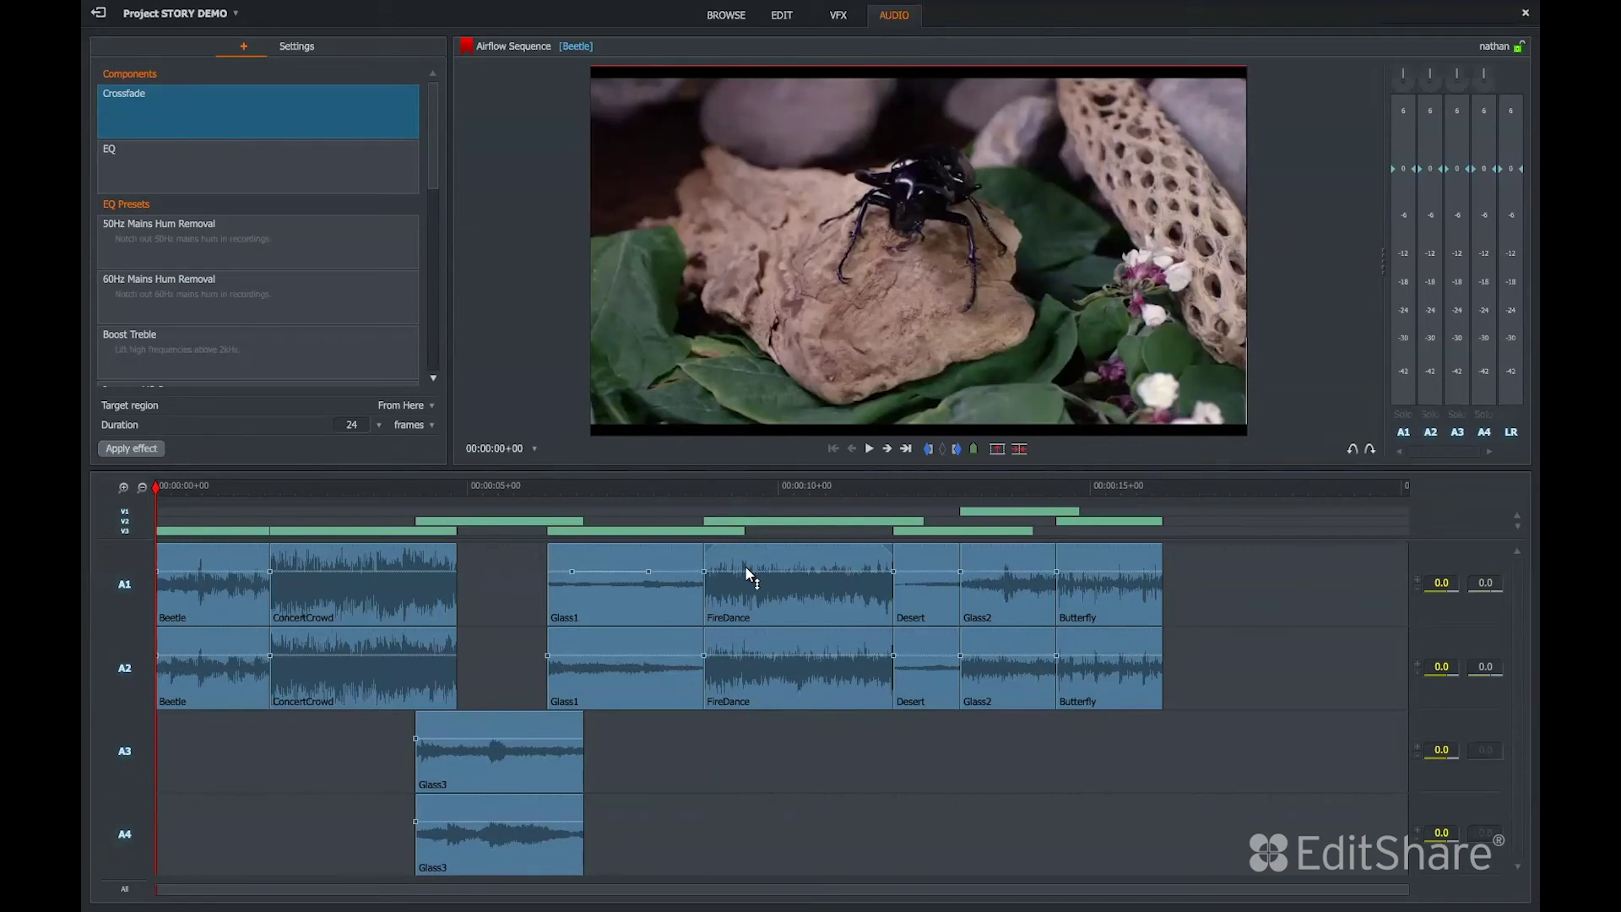
click(181, 163)
Publish Airflow Sequence to Flow: no sequence proxy, create clip, upload unsynced clips to MARS
drag(181, 163, 766, 596)
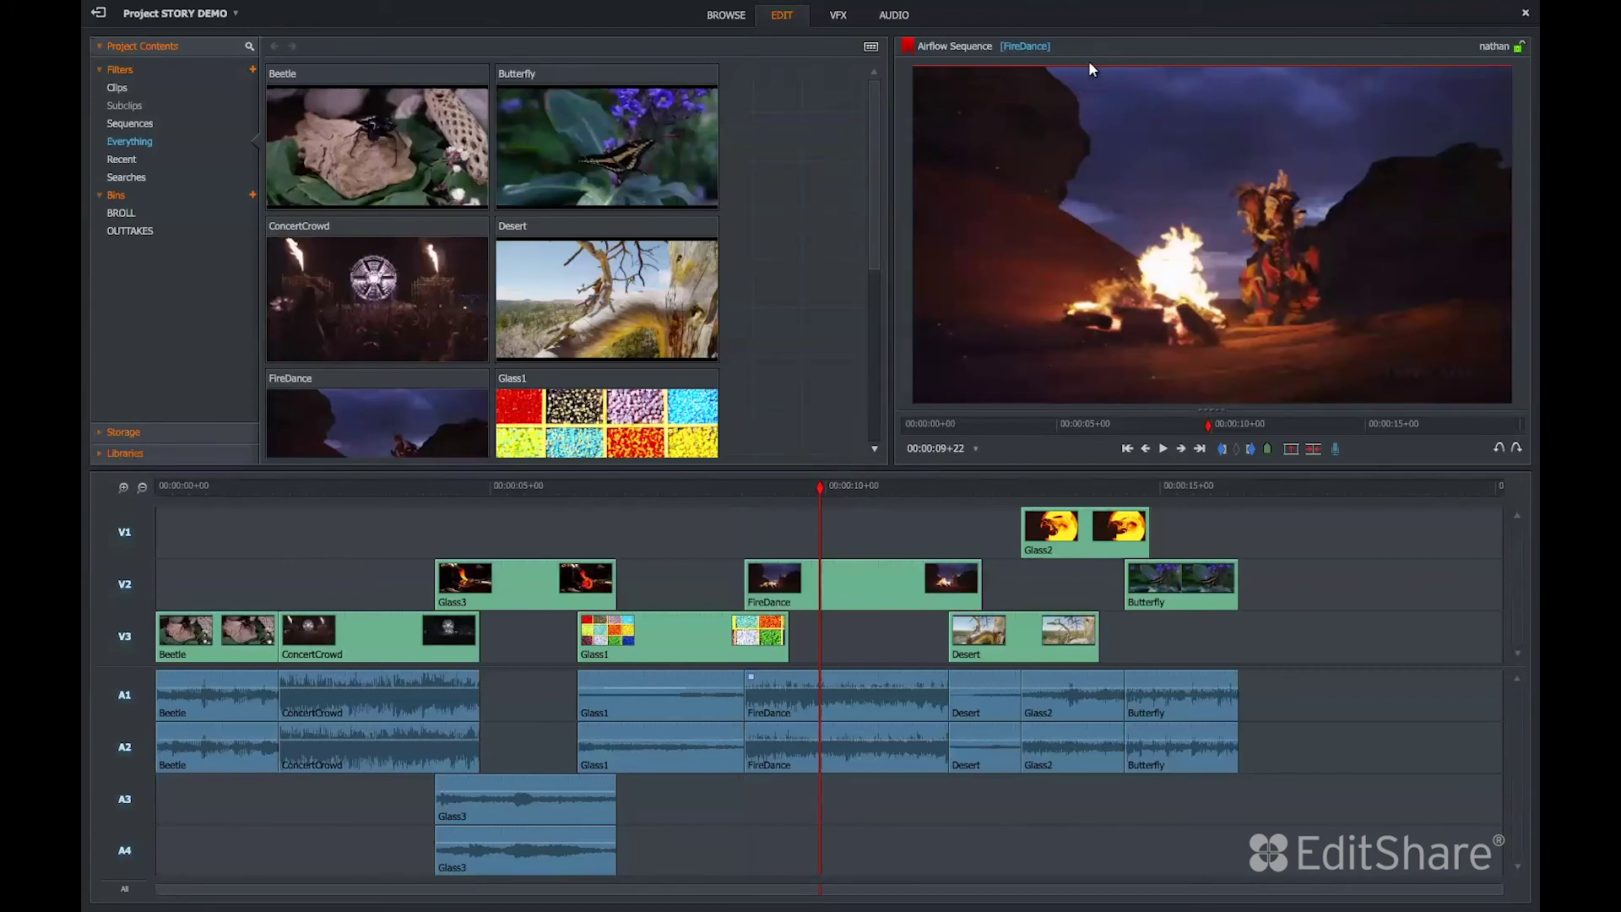
click(1091, 49)
mouse_move(1110, 209)
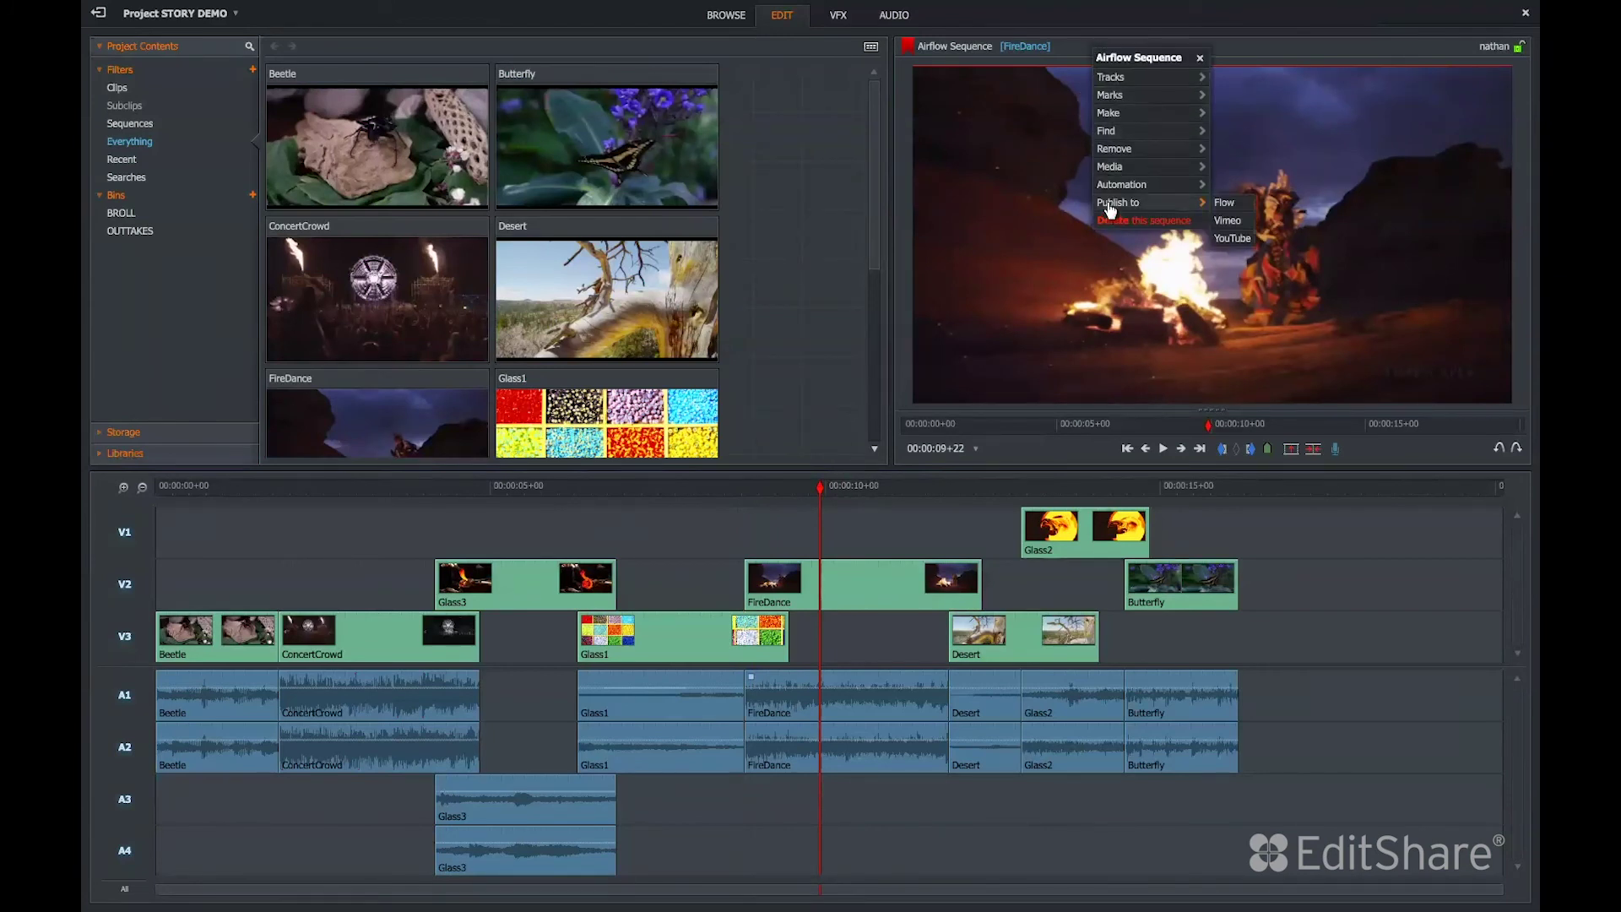
click(1238, 201)
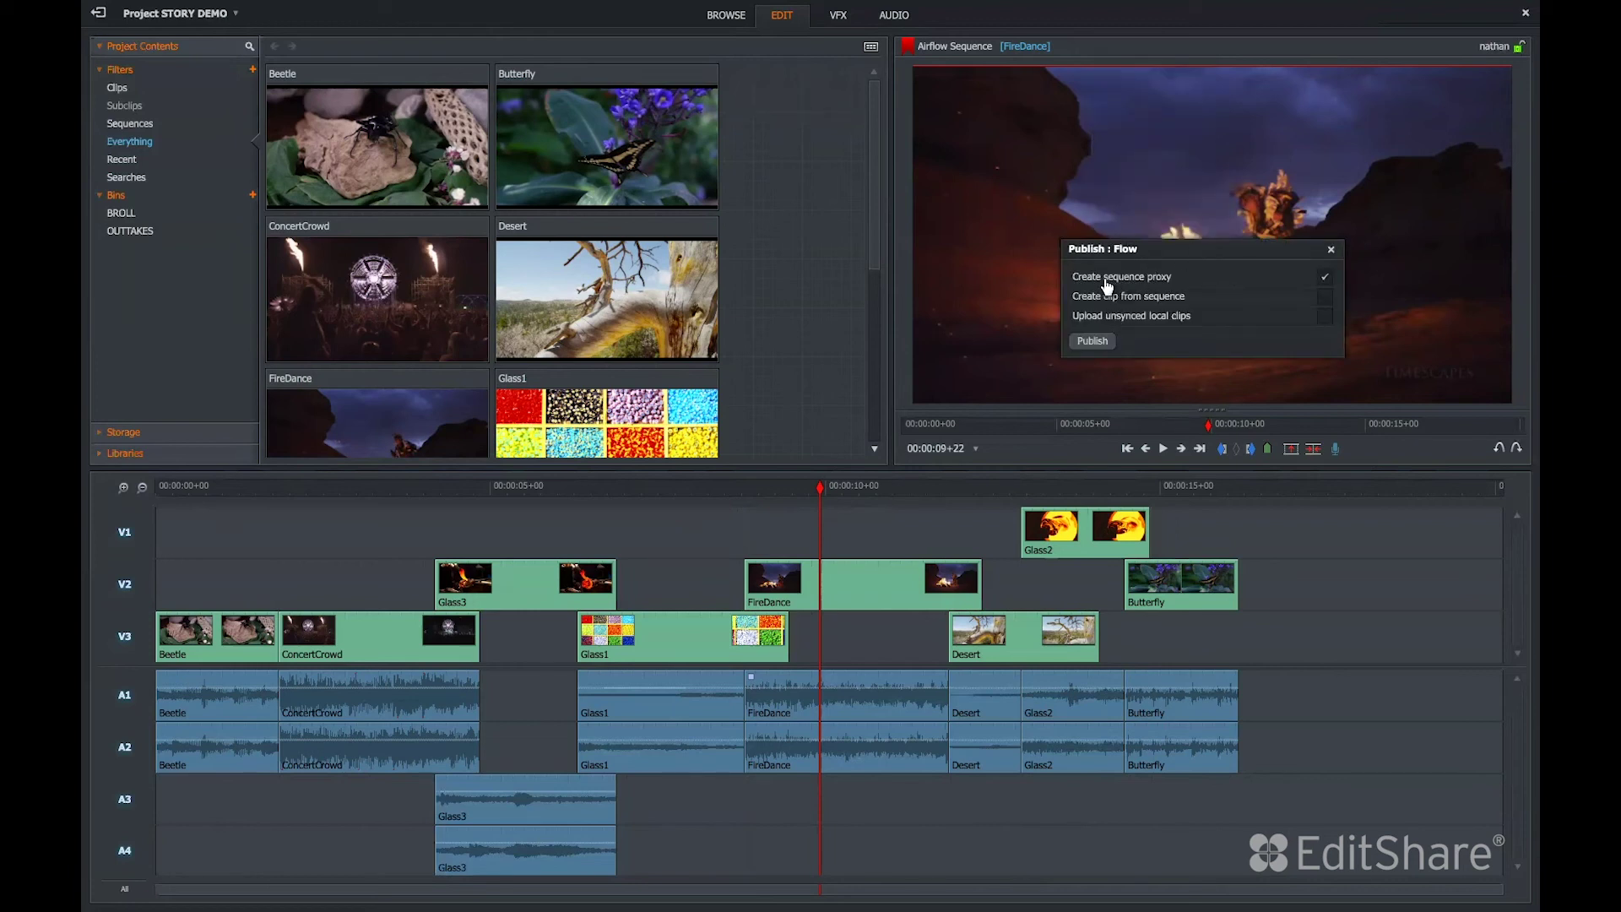
click(1326, 278)
click(1324, 300)
click(1322, 318)
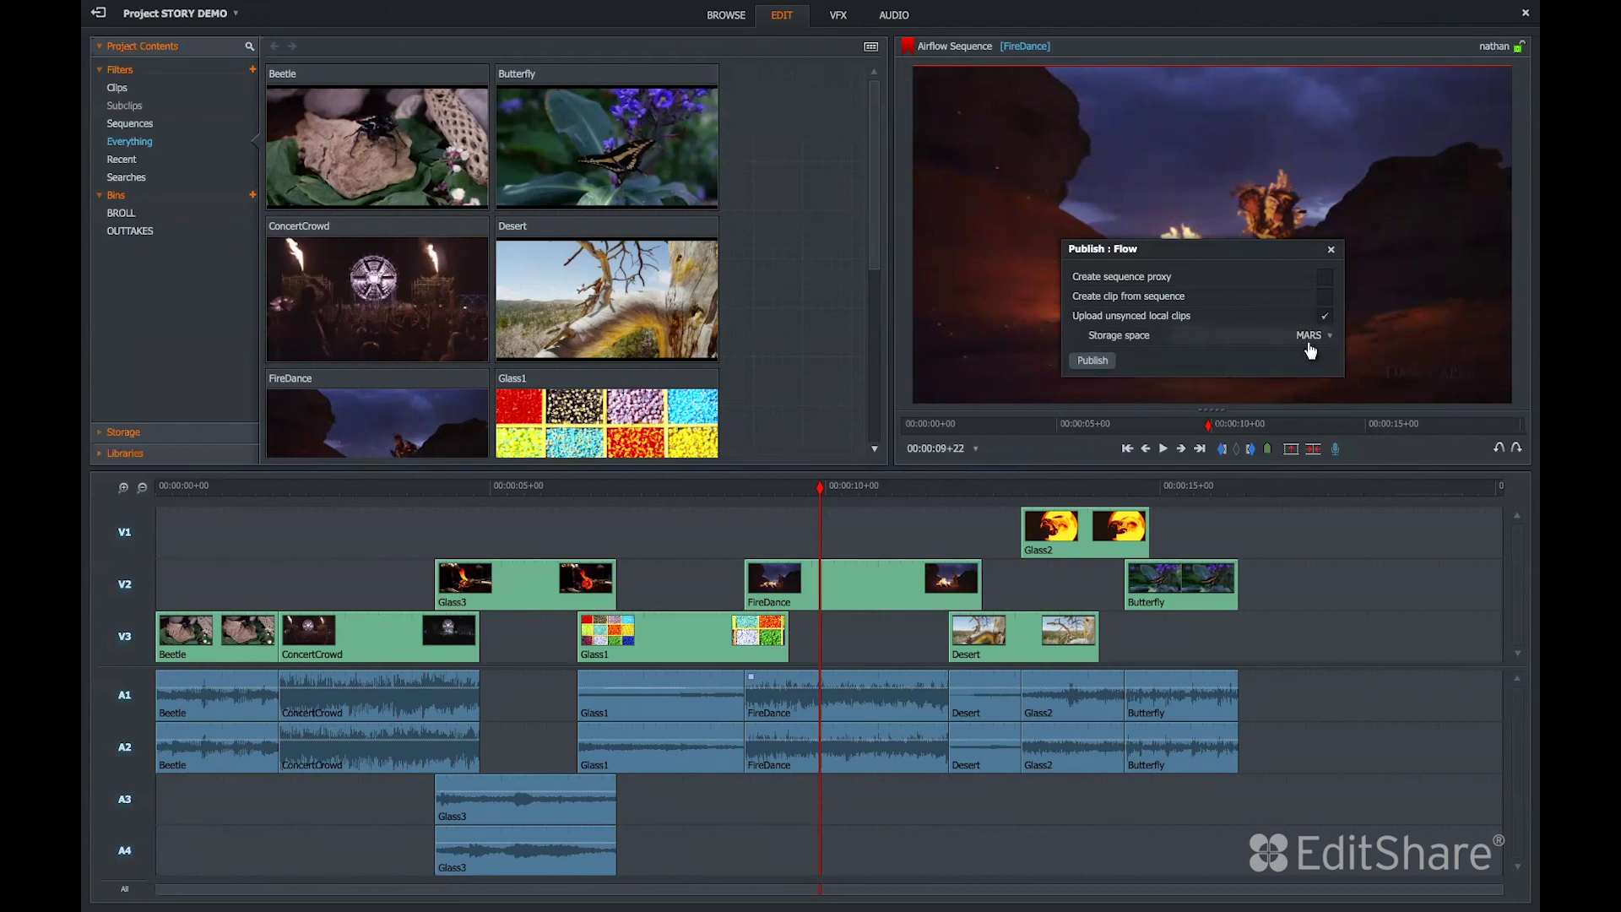
click(1323, 336)
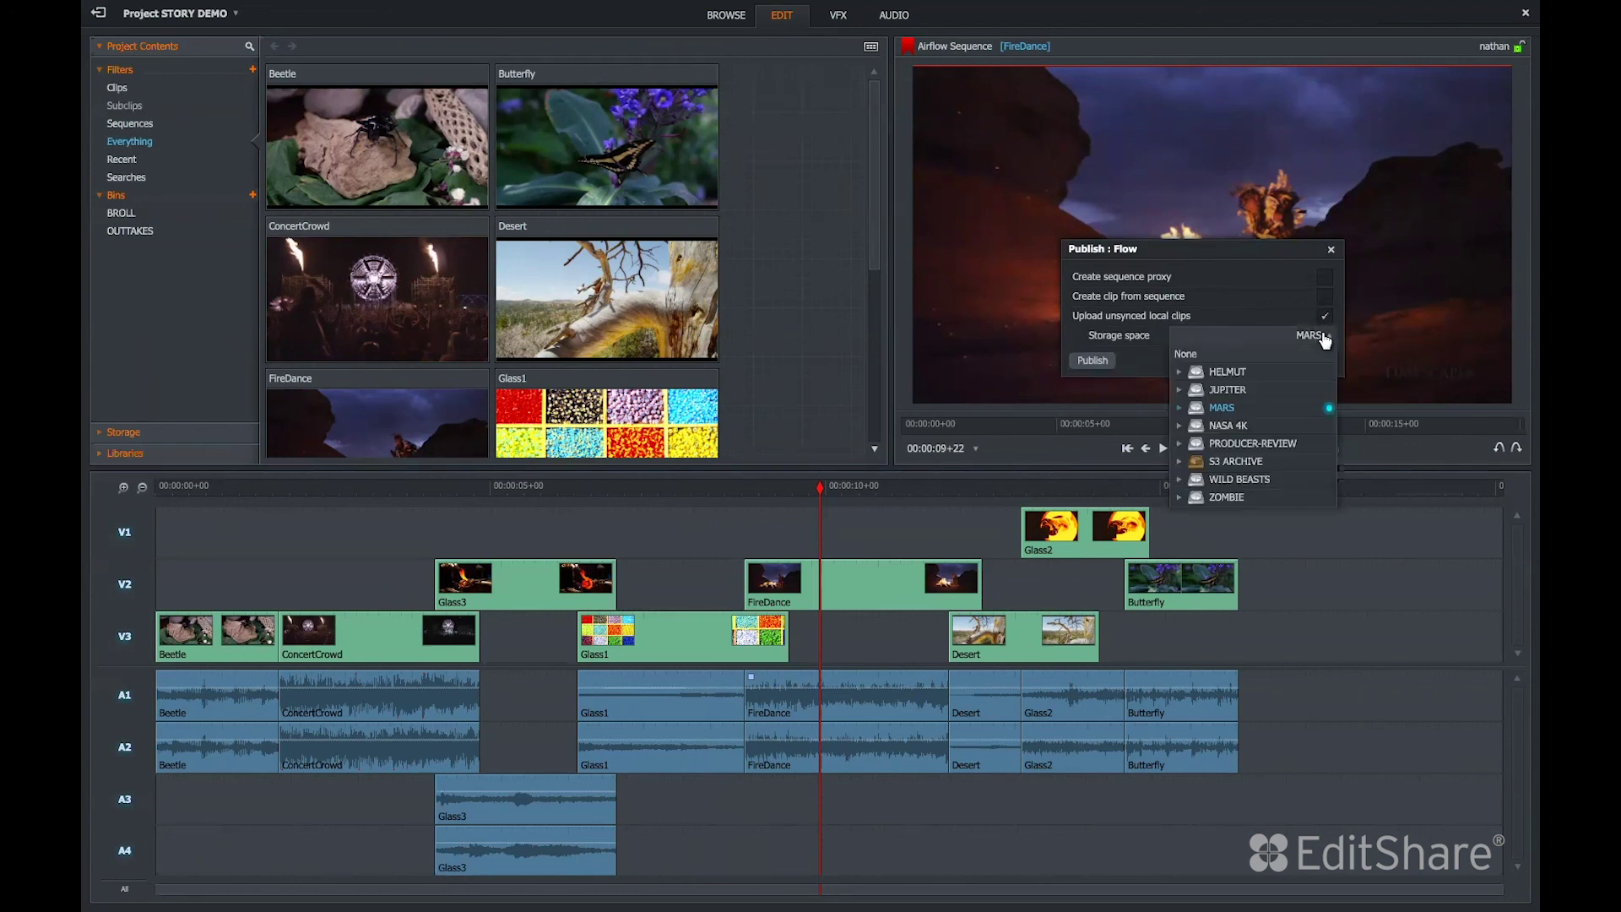
click(1244, 409)
Close the Tasks panel after confirming the pending Publish : Flow task
click(1091, 361)
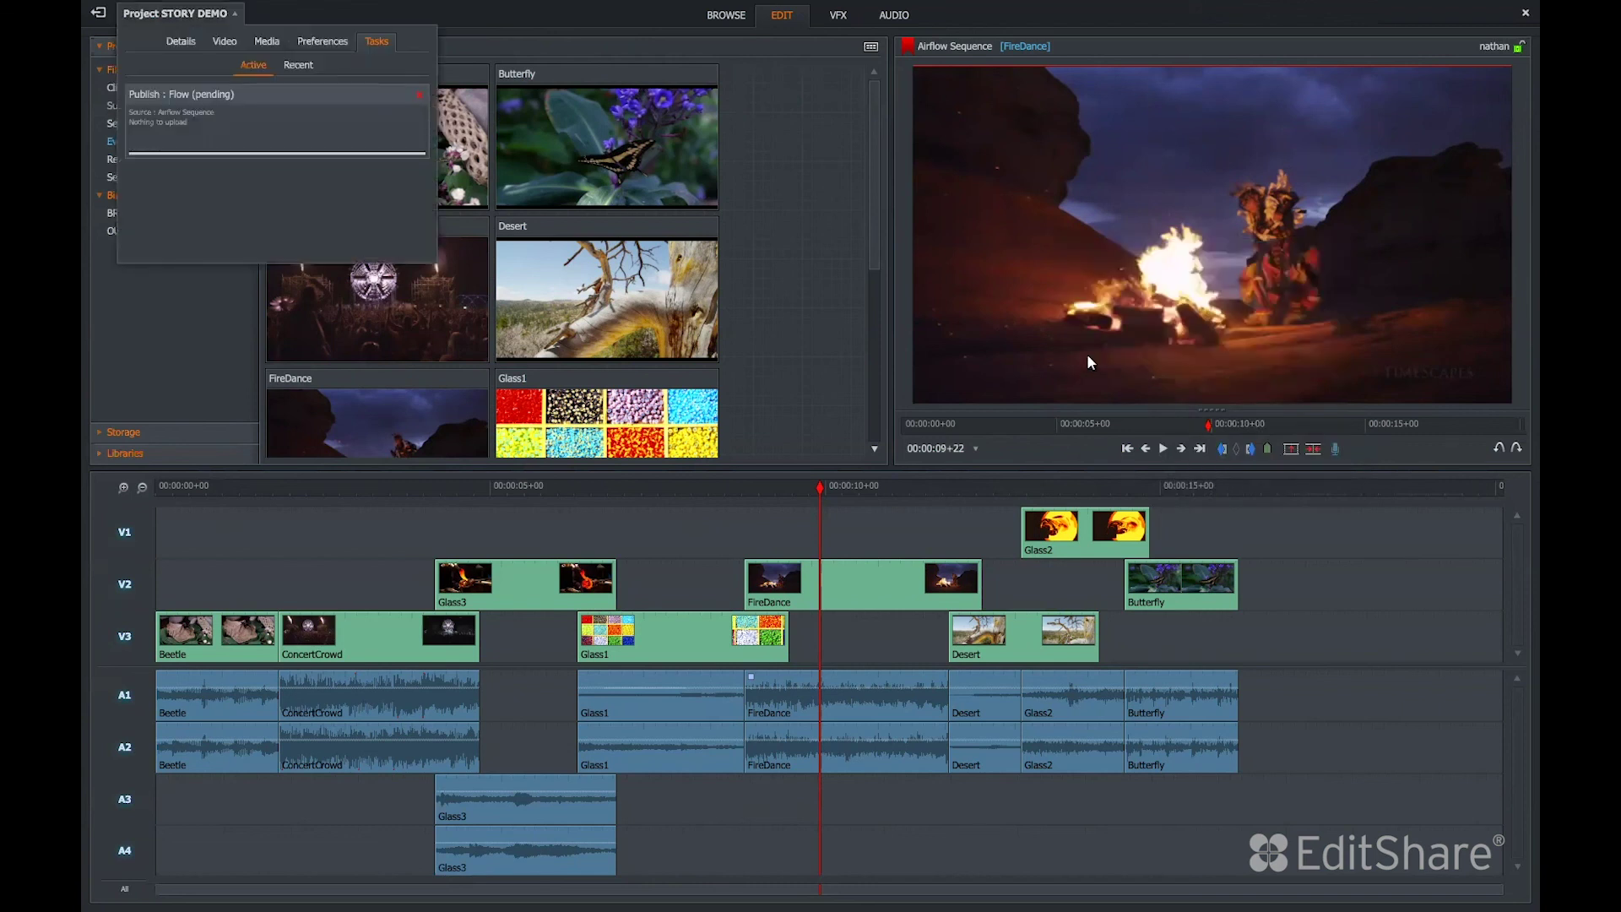